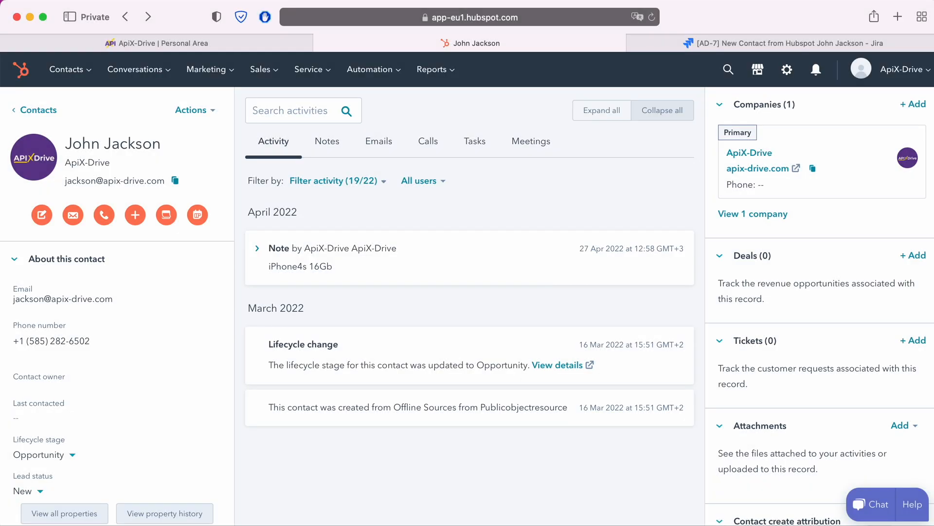
# - Switch to ApiX-Drive and create a new connection with Hubspot as the data source system
pyautogui.hotkey('ctrl', 'Tab')
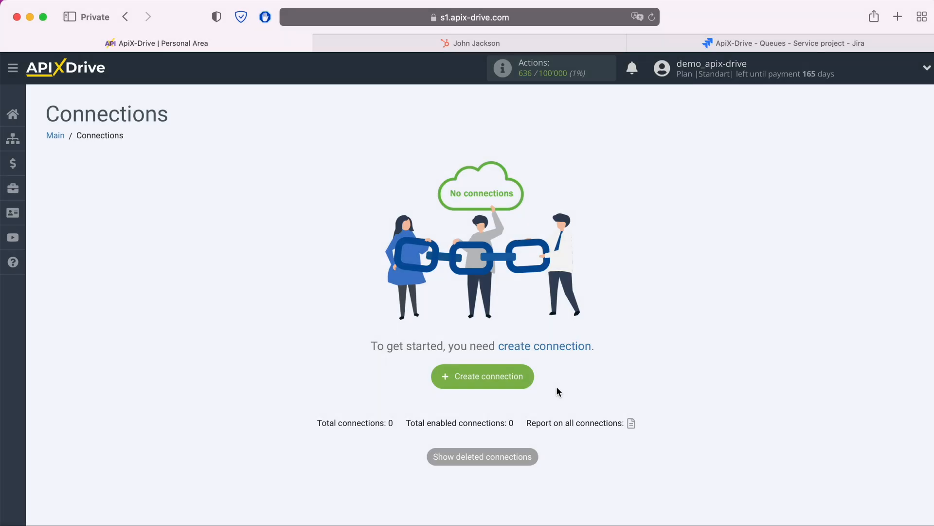
pyautogui.click(525, 376)
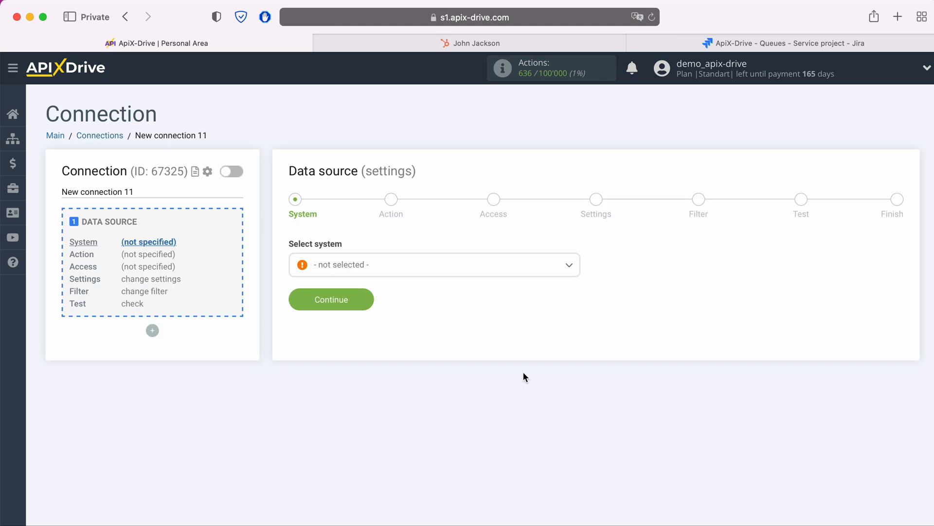
pyautogui.click(467, 272)
pyautogui.scroll(-1, 470, 375)
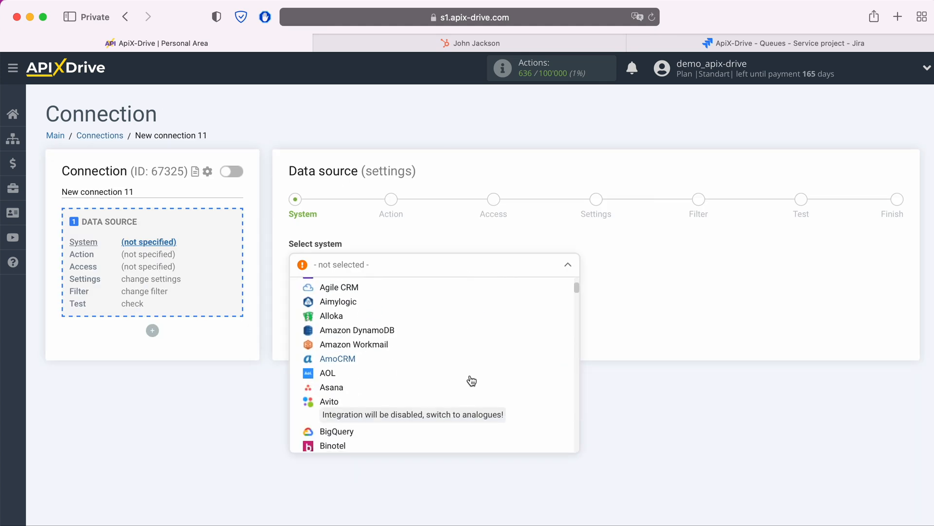
pyautogui.scroll(-10, 472, 380)
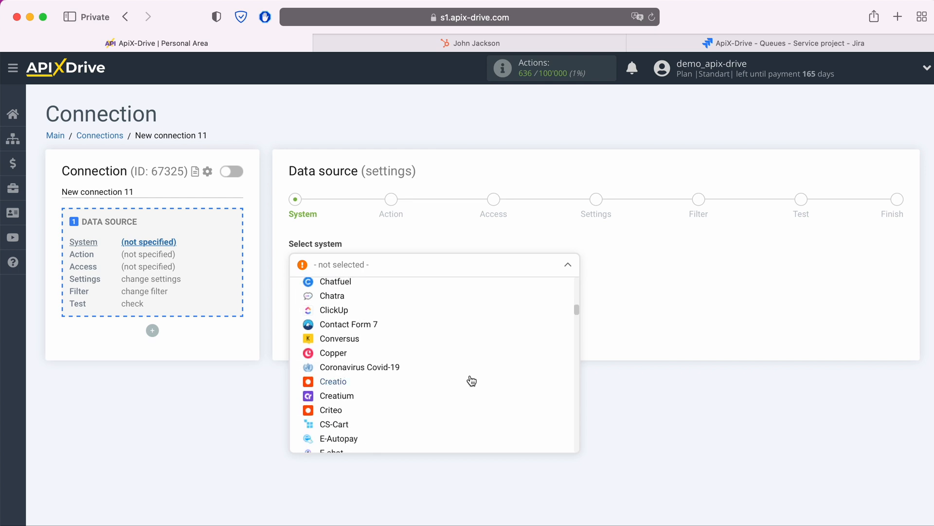
pyautogui.scroll(-10, 472, 380)
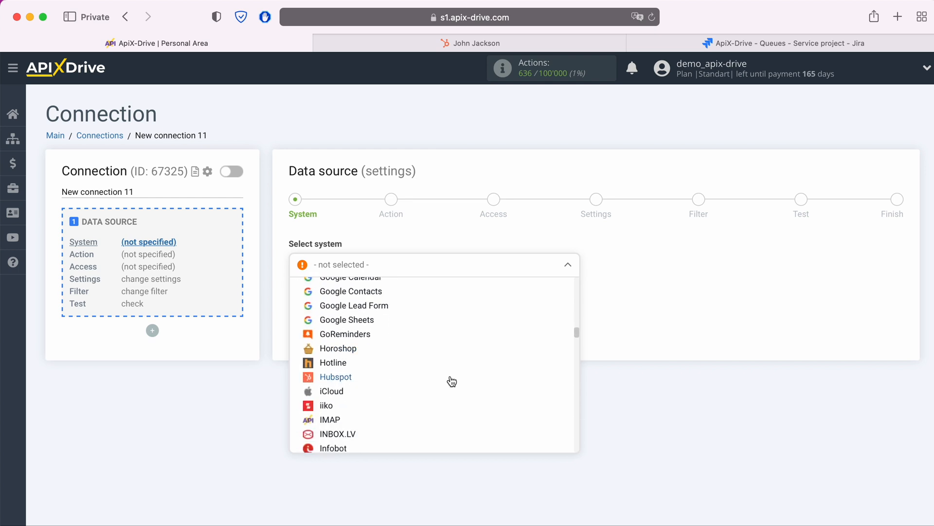
pyautogui.click(346, 377)
pyautogui.click(369, 298)
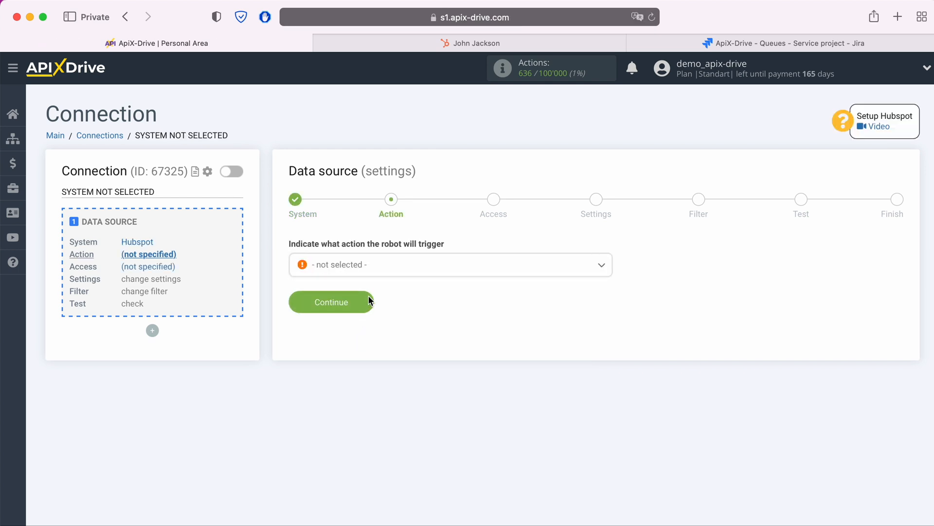
# - Set the data source action to Get Contacts (new) and proceed to the access stage
pyautogui.click(405, 271)
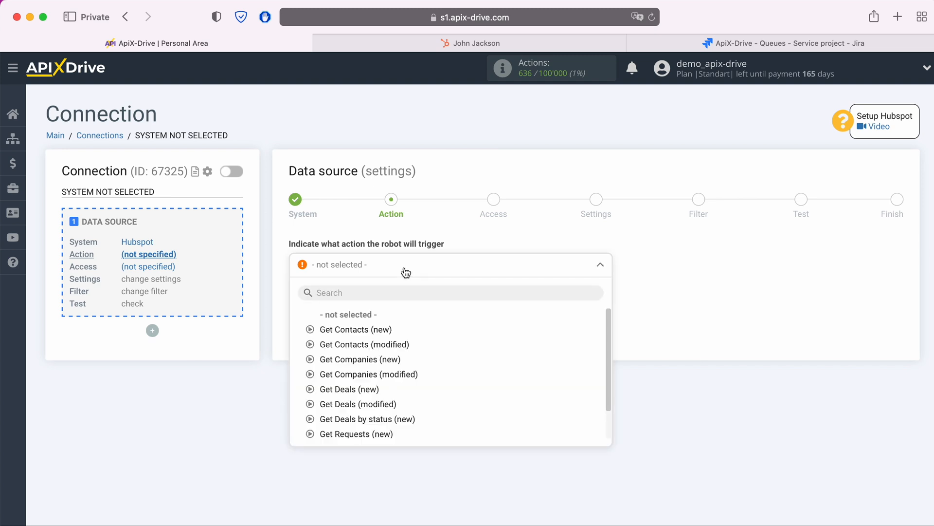
pyautogui.click(371, 329)
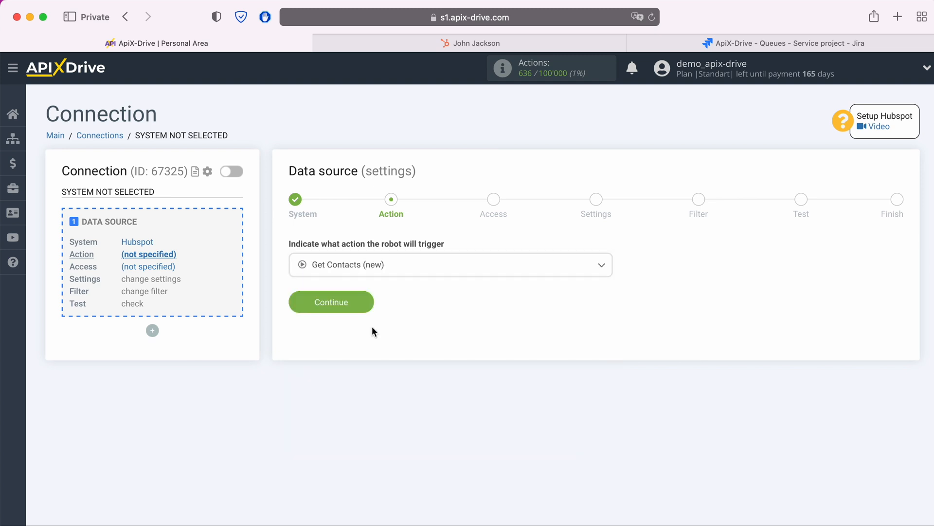
pyautogui.click(368, 303)
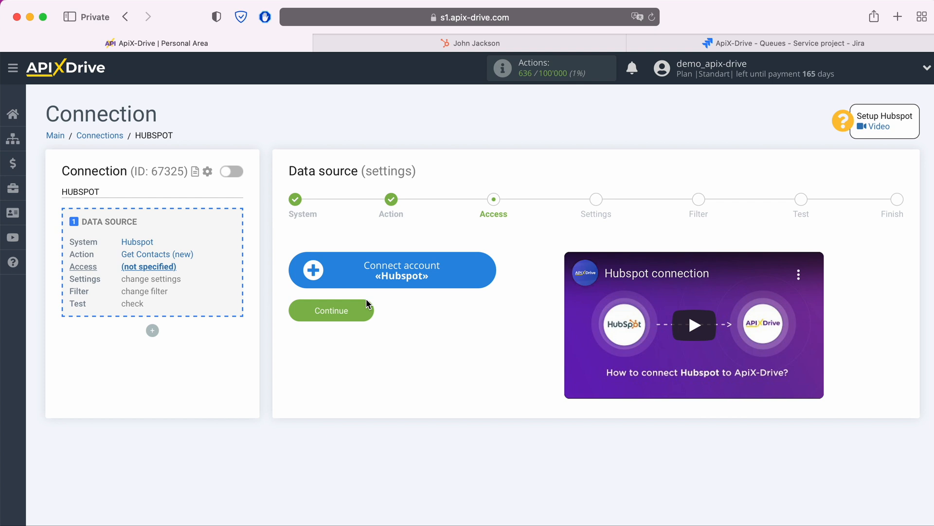
# - Start connecting a Hubspot account, then reveal and copy the active API key from the HubSpot integration settings
pyautogui.click(486, 266)
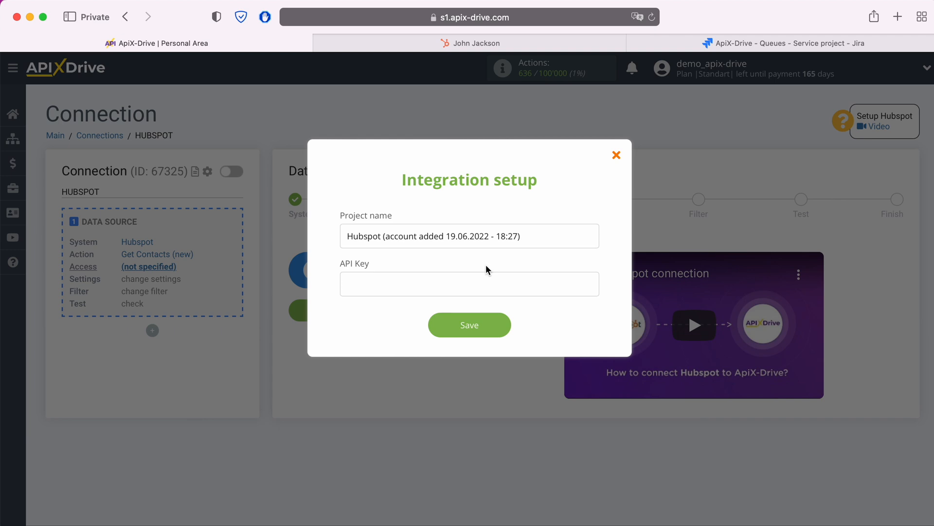
pyautogui.click(521, 44)
pyautogui.click(918, 70)
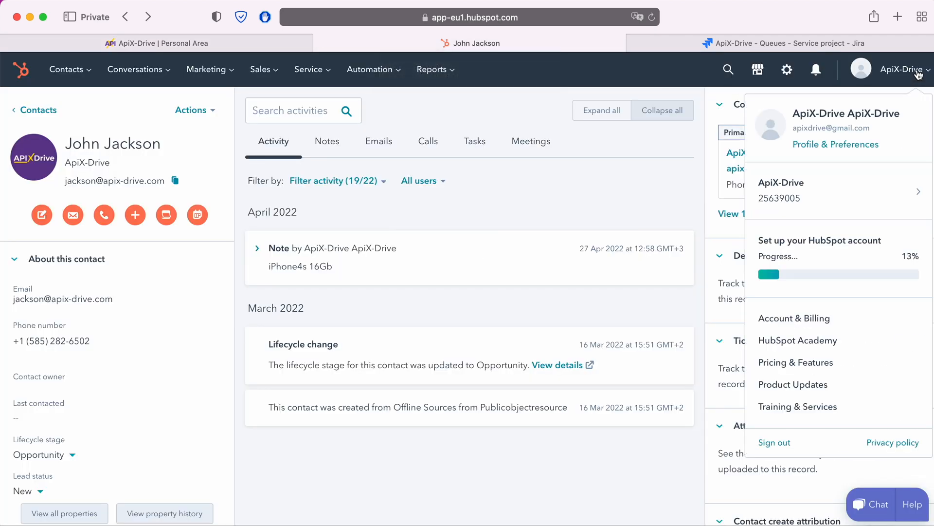
pyautogui.click(811, 145)
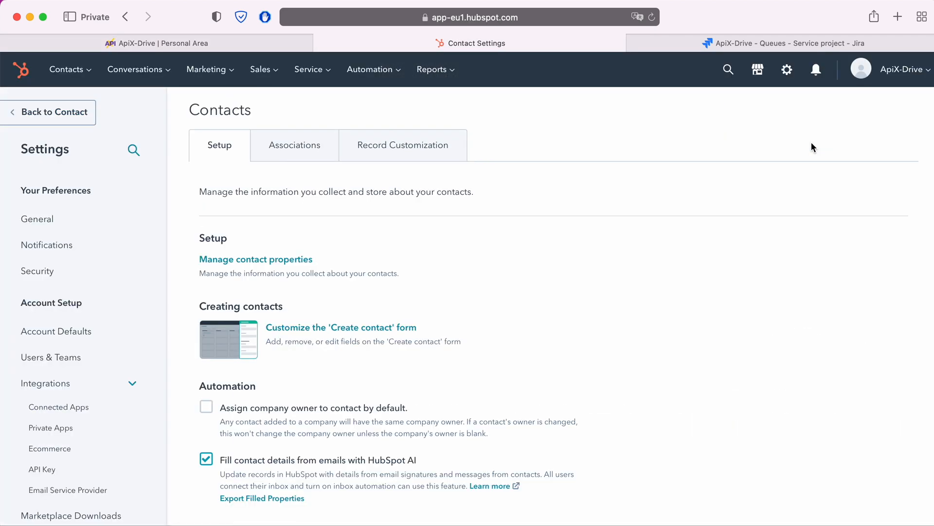
pyautogui.click(40, 475)
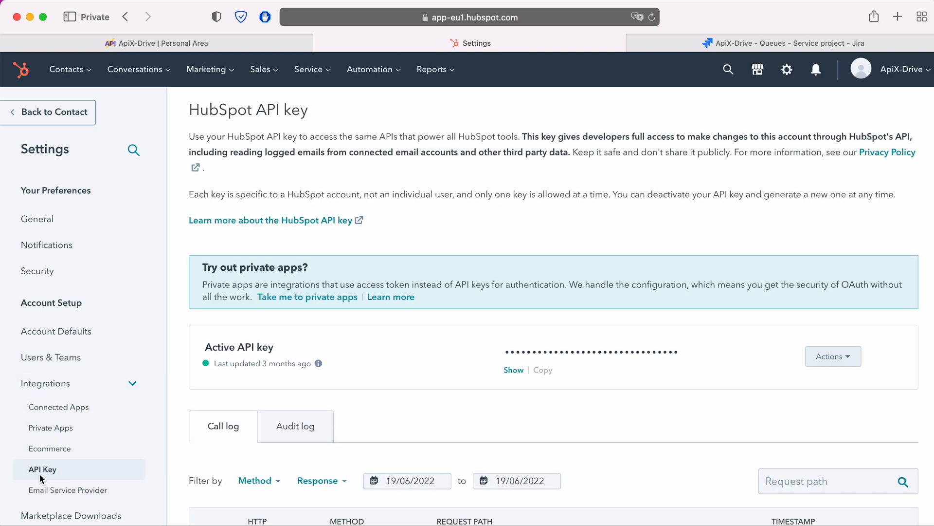
pyautogui.click(513, 370)
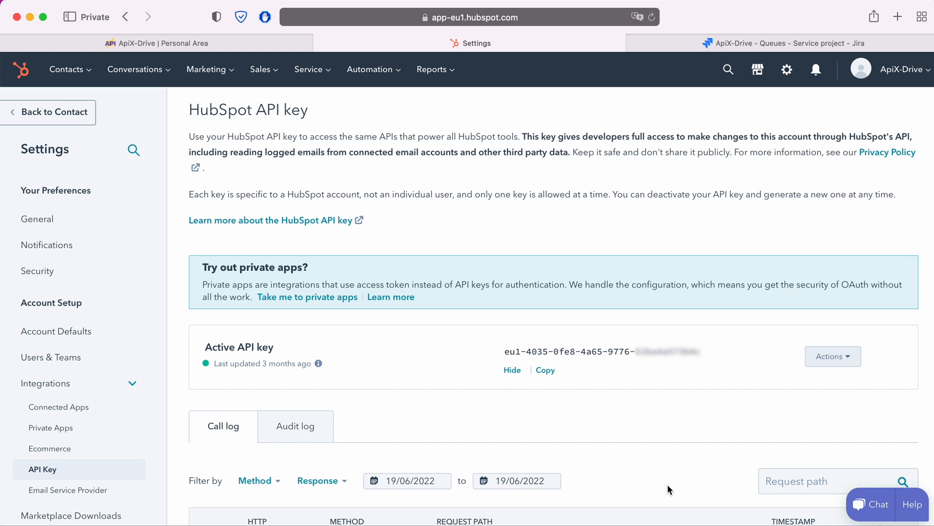
pyautogui.moveTo(505, 351); pyautogui.dragTo(702, 353)
pyautogui.rightClick(702, 354)
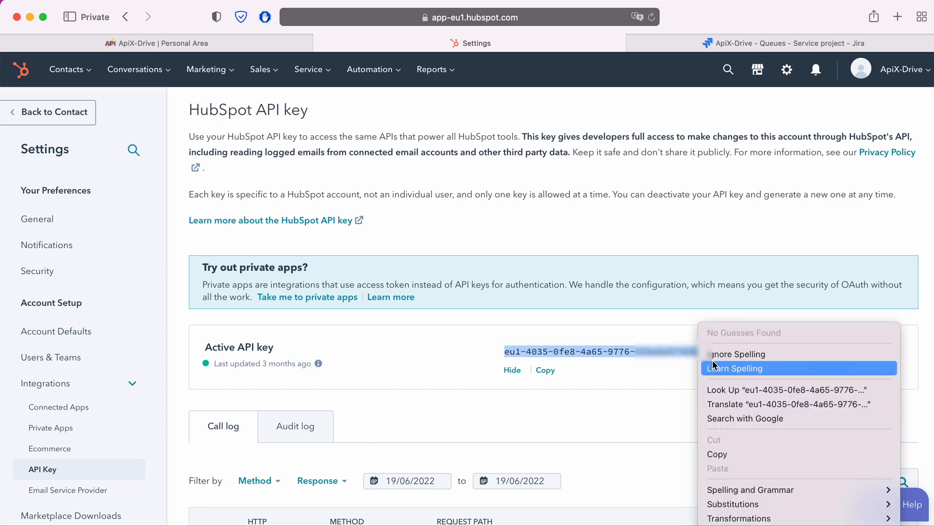
pyautogui.click(735, 453)
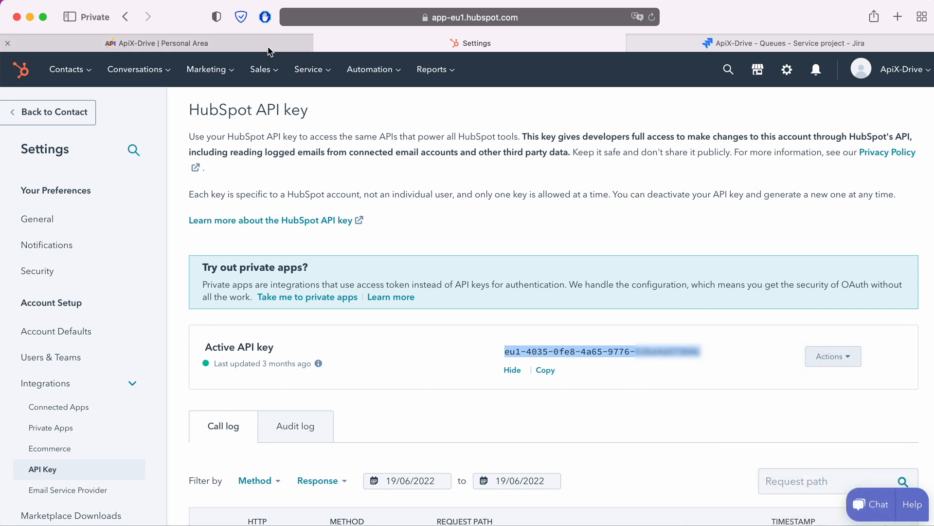
# - Switch back to ApiX-Drive, paste the API key into the Hubspot integration setup and save it
pyautogui.click(268, 51)
pyautogui.rightClick(375, 279)
pyautogui.click(397, 320)
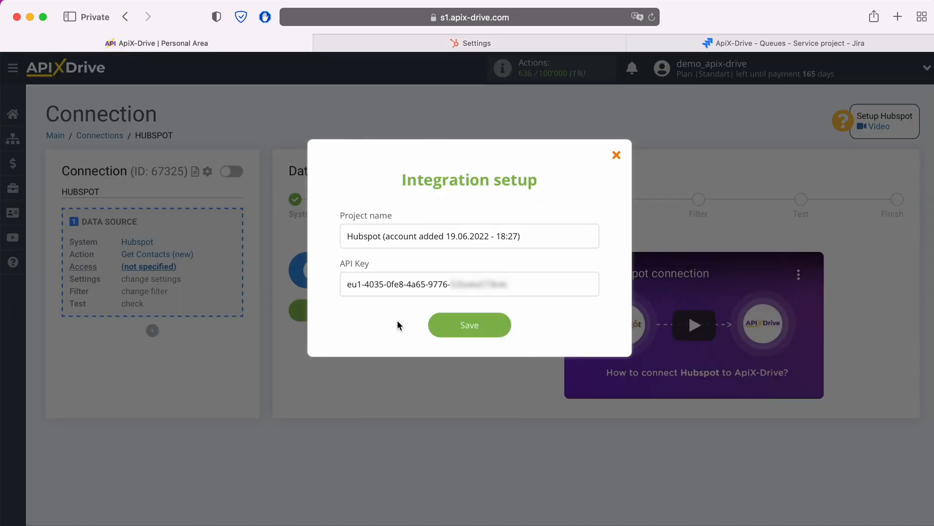
pyautogui.click(505, 325)
# - Select the newly added Hubspot account as the source login and proceed past the settings and filter stages without adding conditions
pyautogui.click(487, 275)
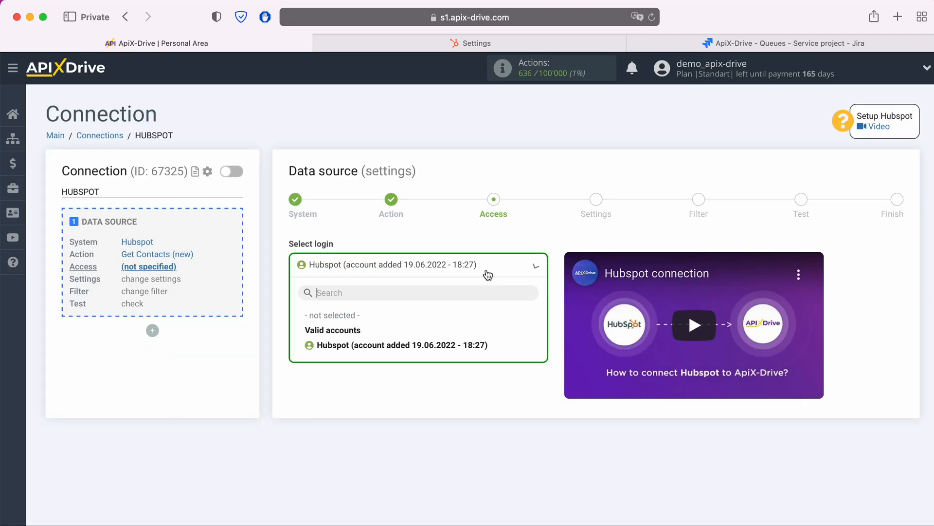
pyautogui.click(466, 343)
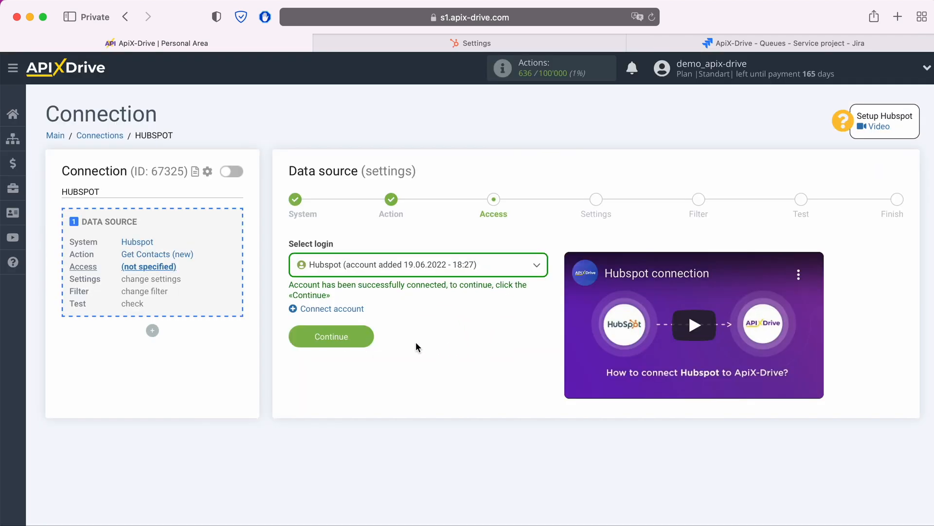
pyautogui.click(365, 337)
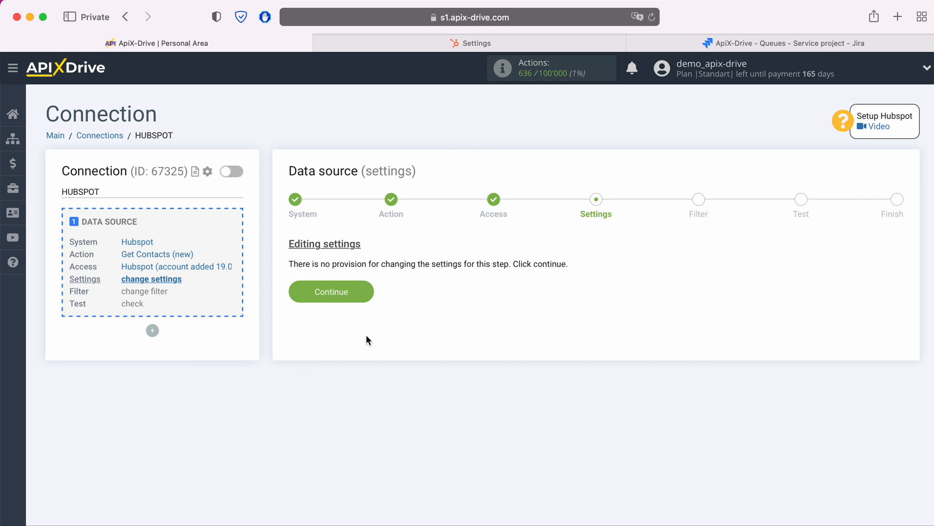
pyautogui.click(364, 291)
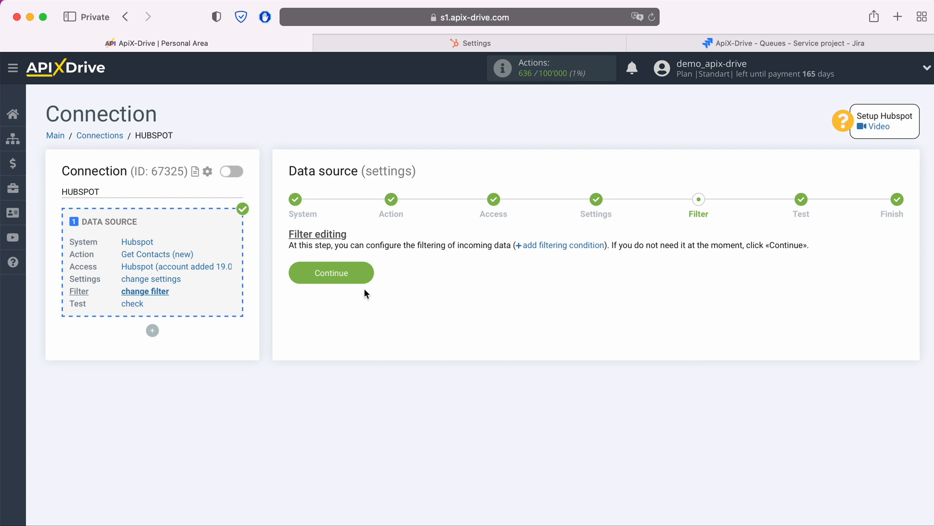
pyautogui.click(369, 266)
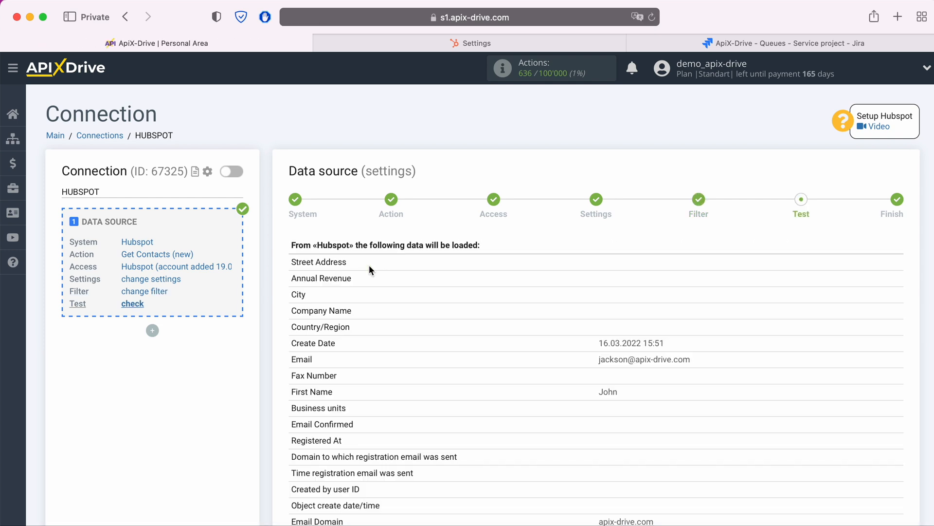
# - Review the Hubspot contact test data and complete the data source setup
pyautogui.scroll(-5, 369, 265)
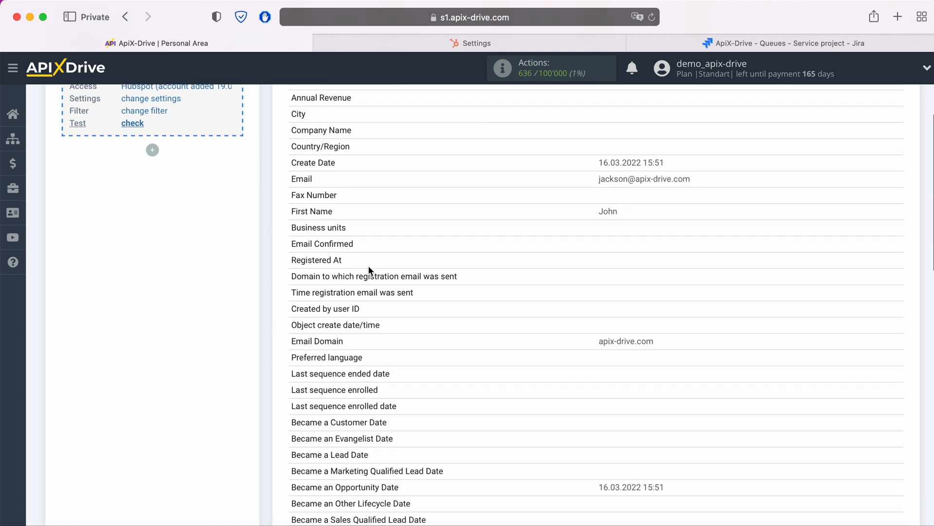
pyautogui.scroll(-9, 367, 265)
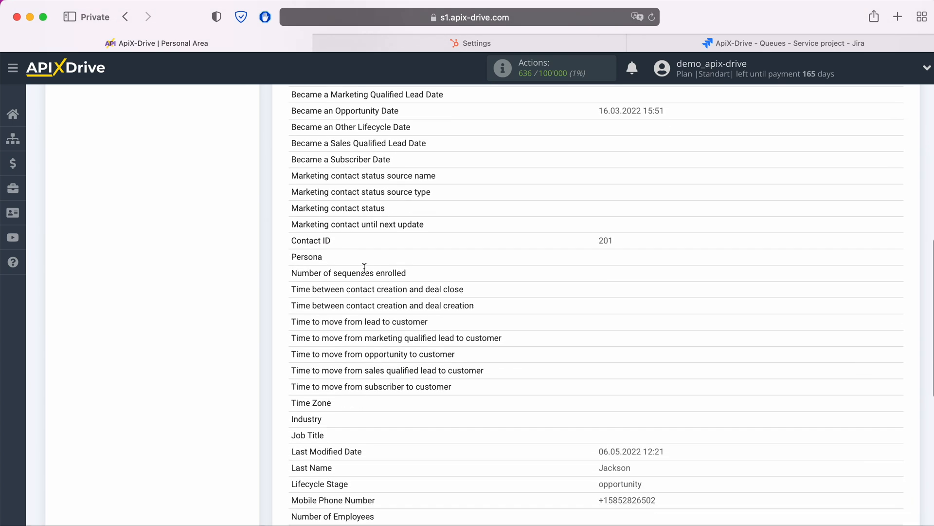
pyautogui.scroll(-4, 364, 269)
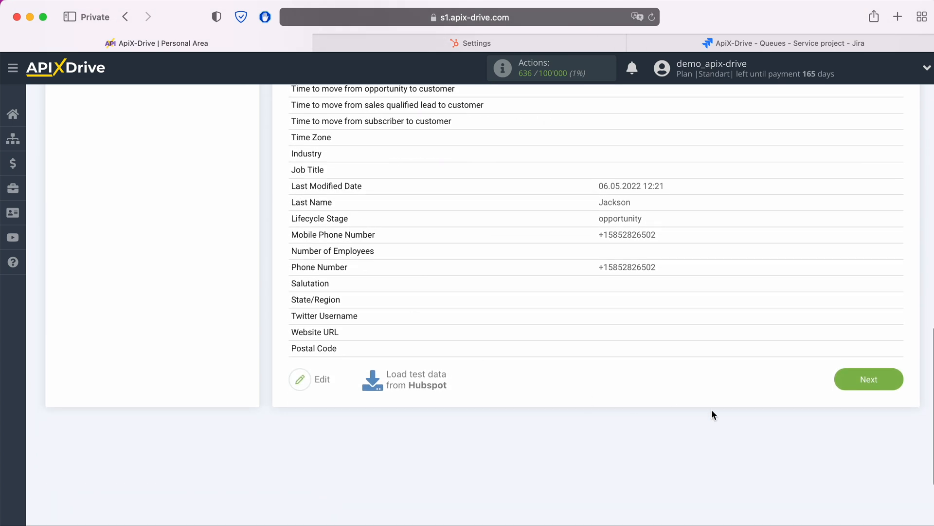
pyautogui.click(894, 384)
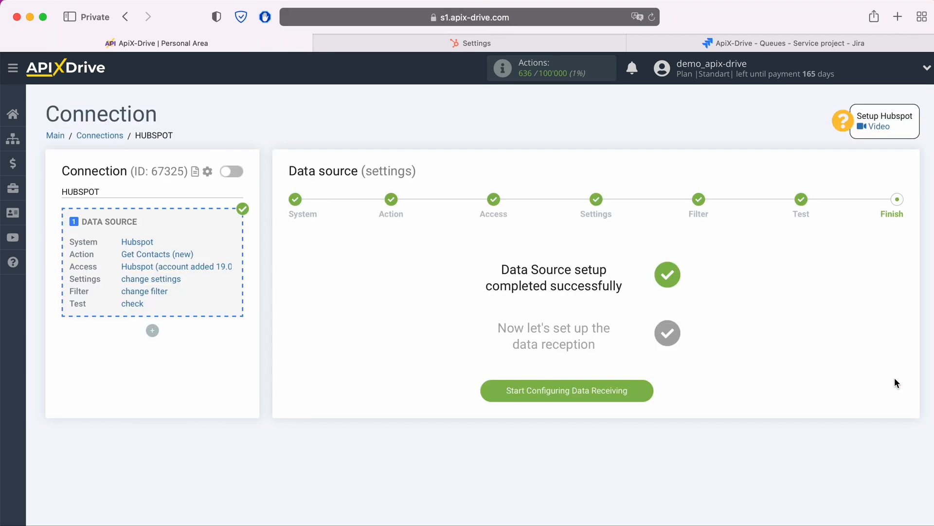
# - Start configuring data receiving and choose Jira Service Desk as the data destination system
pyautogui.click(649, 391)
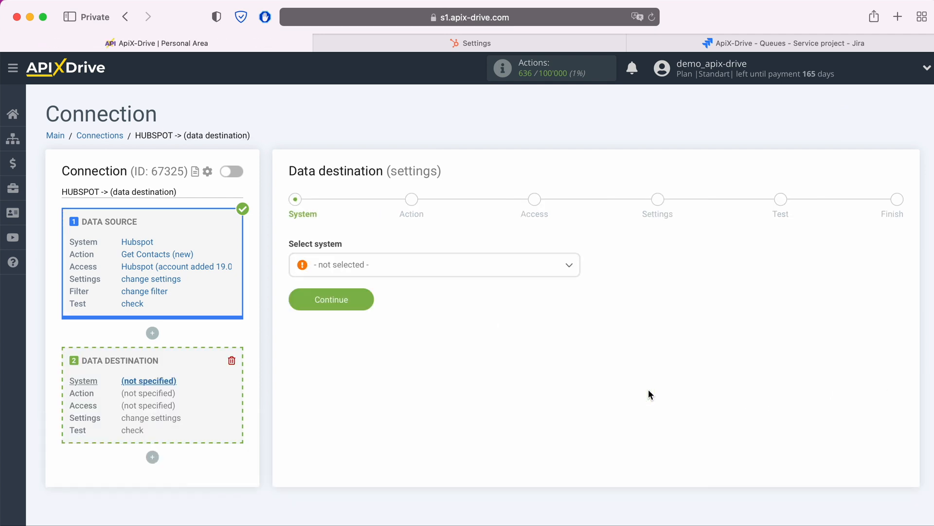
pyautogui.click(451, 267)
pyautogui.scroll(-3, 484, 399)
pyautogui.scroll(-10, 483, 399)
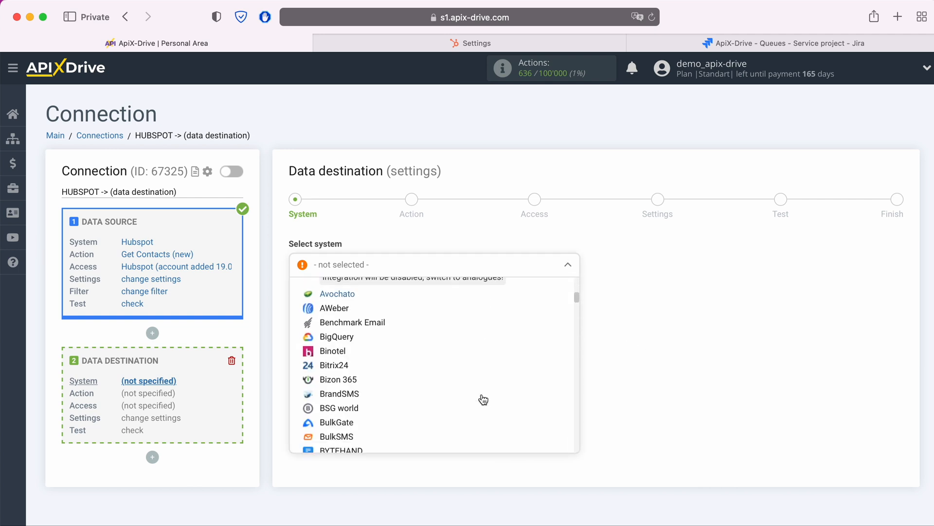
pyautogui.scroll(-12, 483, 400)
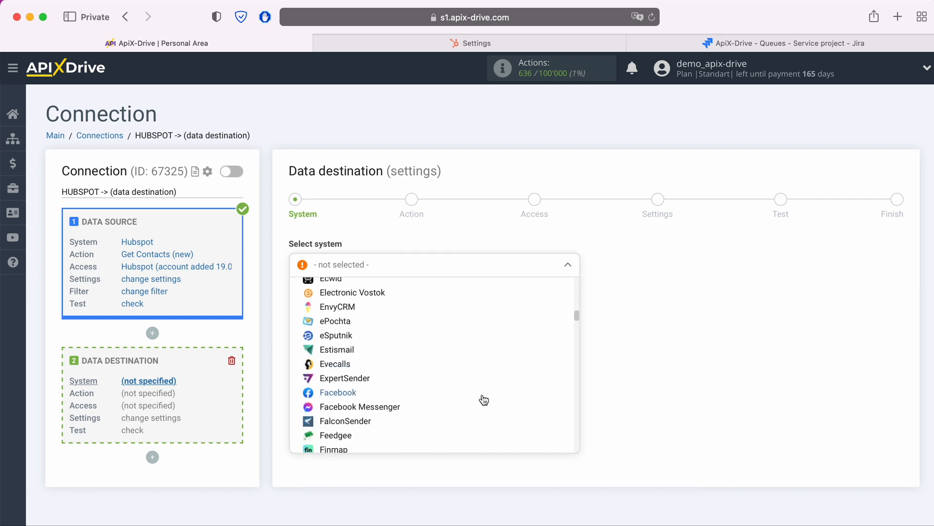
pyautogui.scroll(-6, 481, 397)
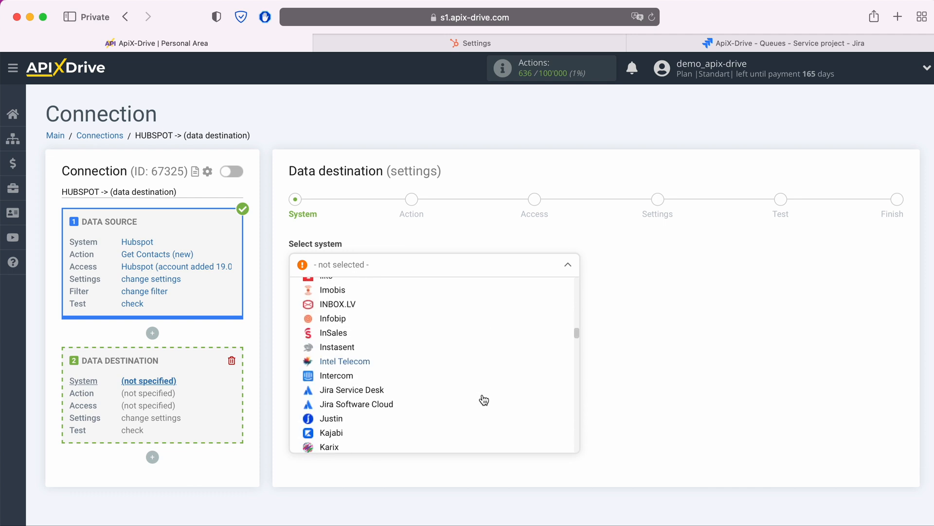
pyautogui.click(367, 388)
pyautogui.click(367, 294)
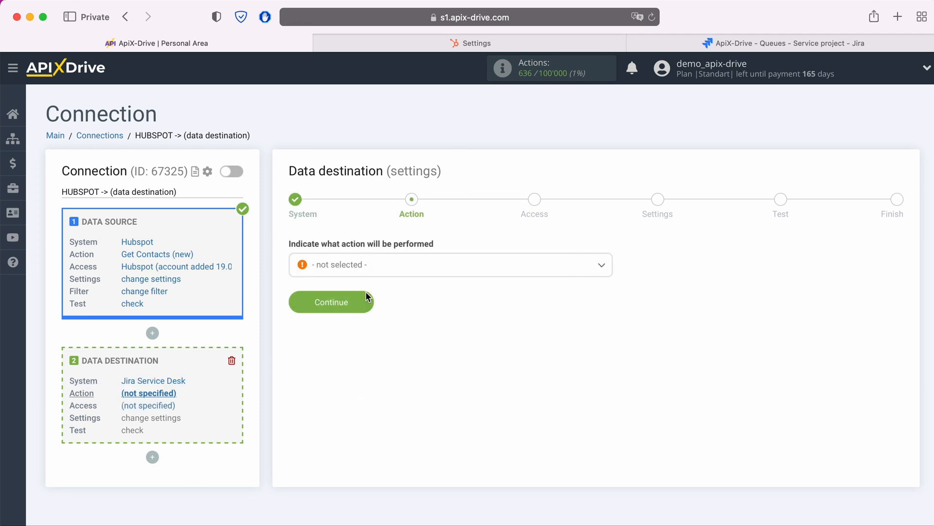
# - Set the data destination action to Create Request and proceed to the access stage
pyautogui.click(379, 272)
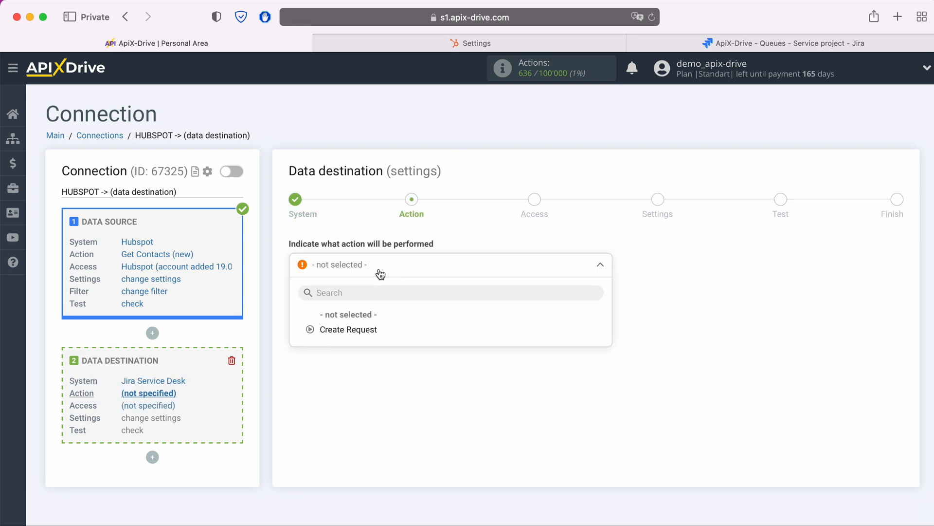
pyautogui.click(370, 329)
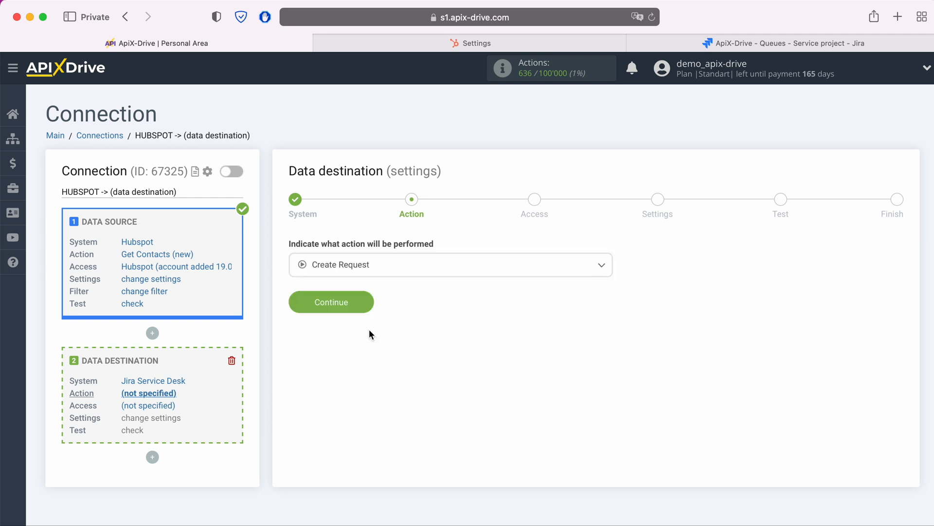
pyautogui.click(367, 304)
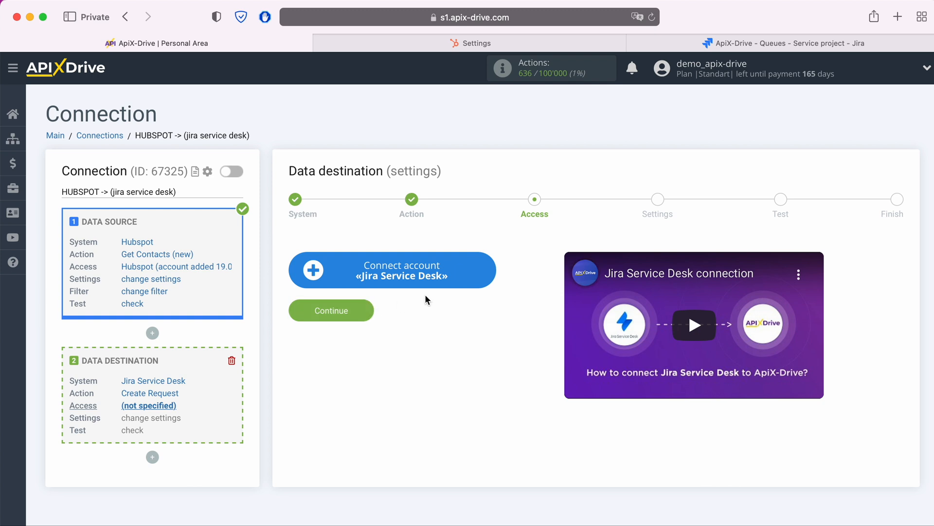
# - Start connecting a Jira Service Desk account and log in to Atlassian with the account email and password
pyautogui.click(493, 271)
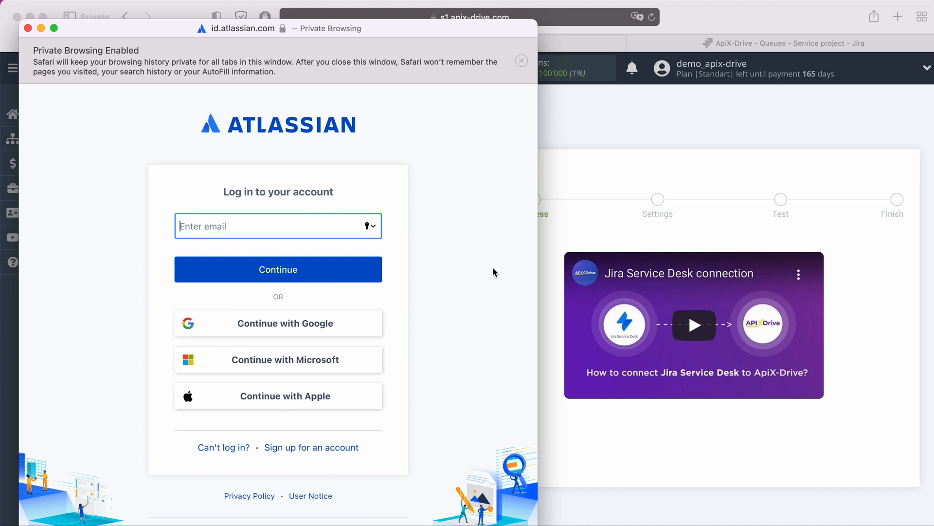
pyautogui.rightClick(245, 222)
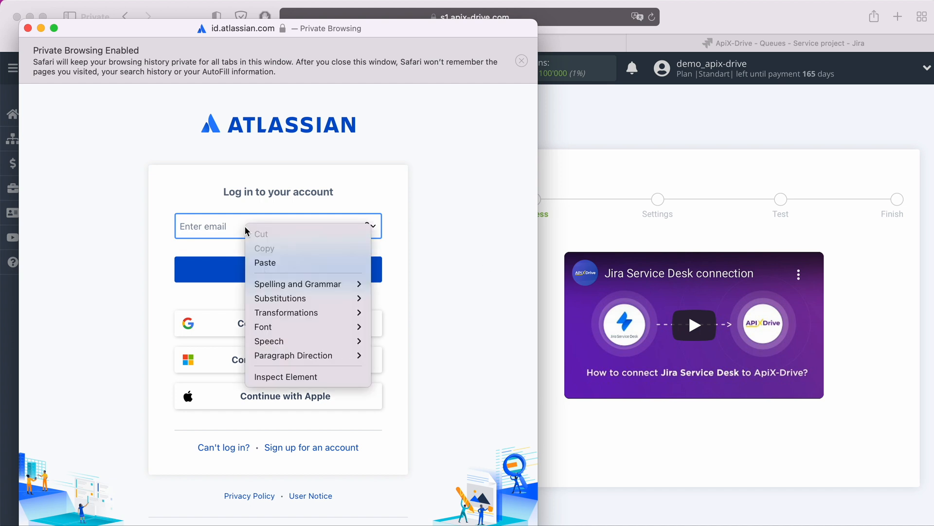
pyautogui.click(285, 264)
pyautogui.click(308, 272)
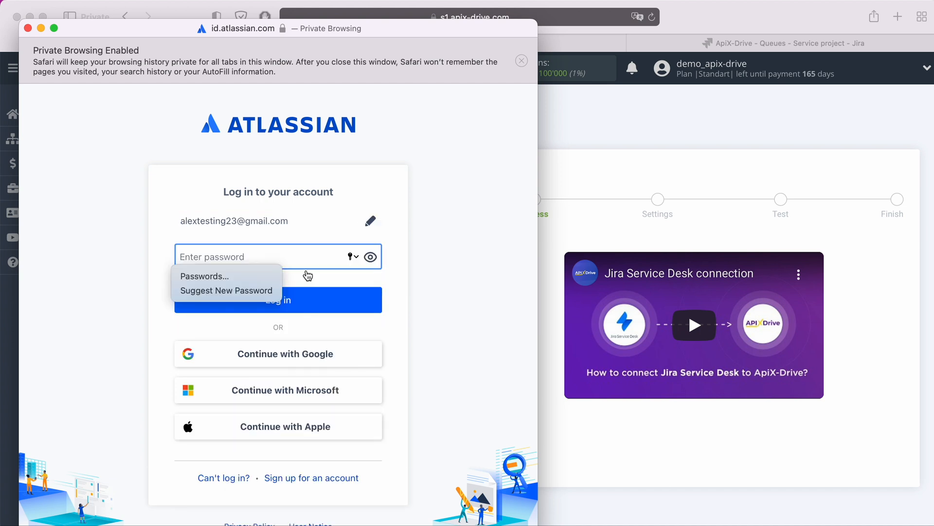
pyautogui.write('•••••••••')
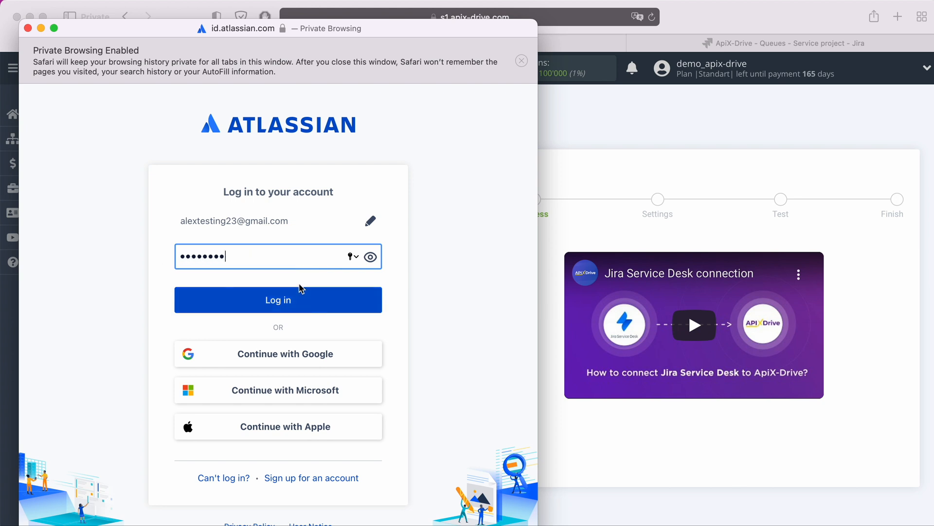
pyautogui.click(298, 299)
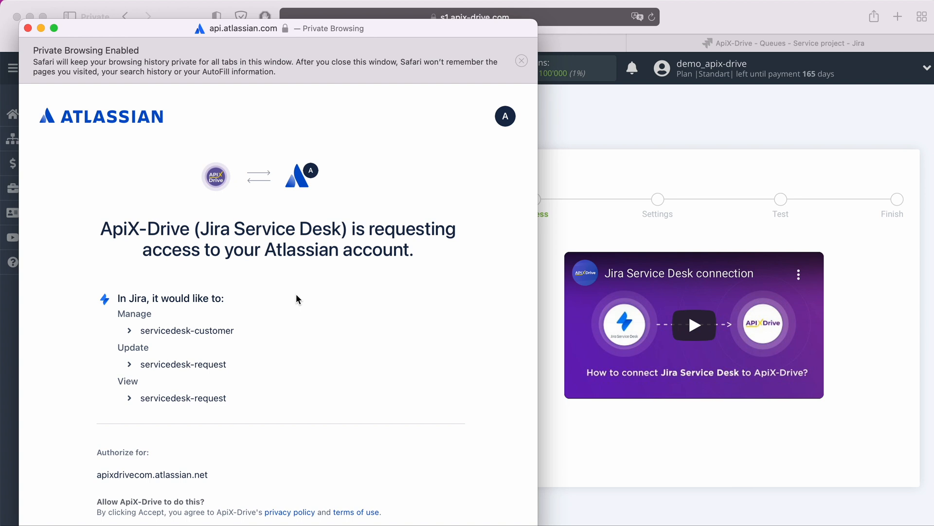
# - Accept ApiX-Drive's access request for the Atlassian account and continue to the destination settings with the apixdrivecom login
pyautogui.scroll(-4, 296, 296)
pyautogui.click(388, 496)
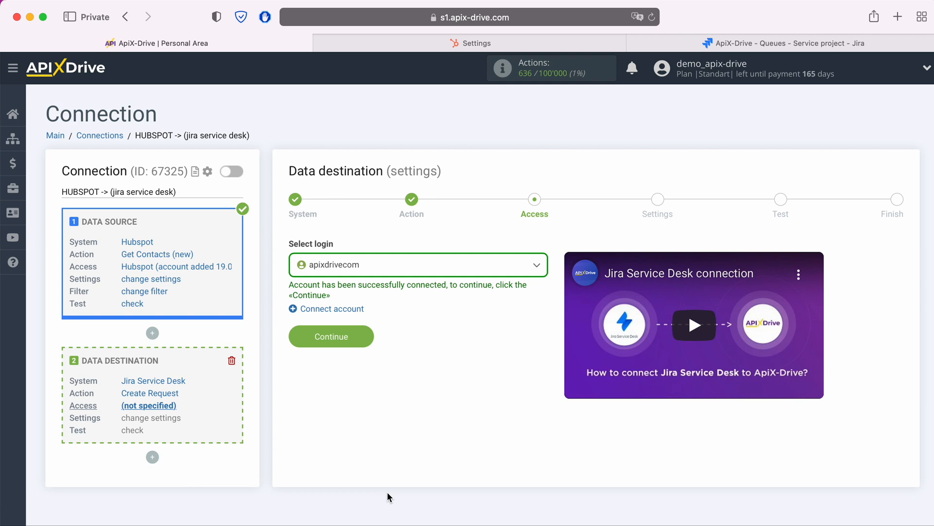
pyautogui.click(394, 278)
pyautogui.click(361, 347)
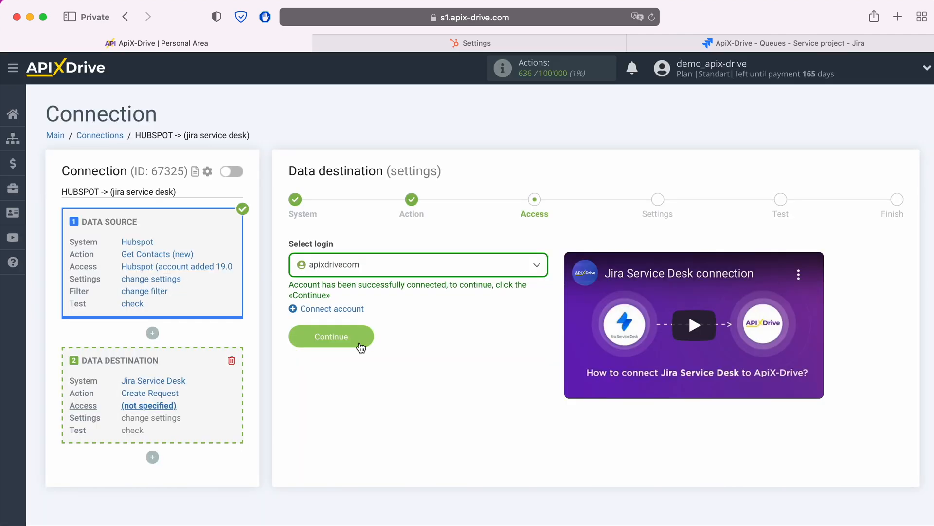
pyautogui.click(364, 332)
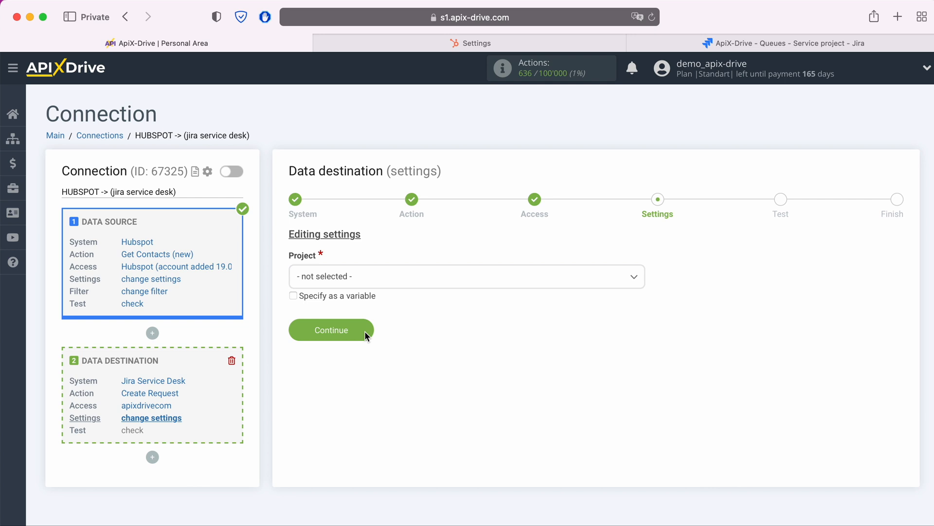
# - Set the destination project to ApiX-Drive and the request type to Submit a request or incident
pyautogui.click(386, 279)
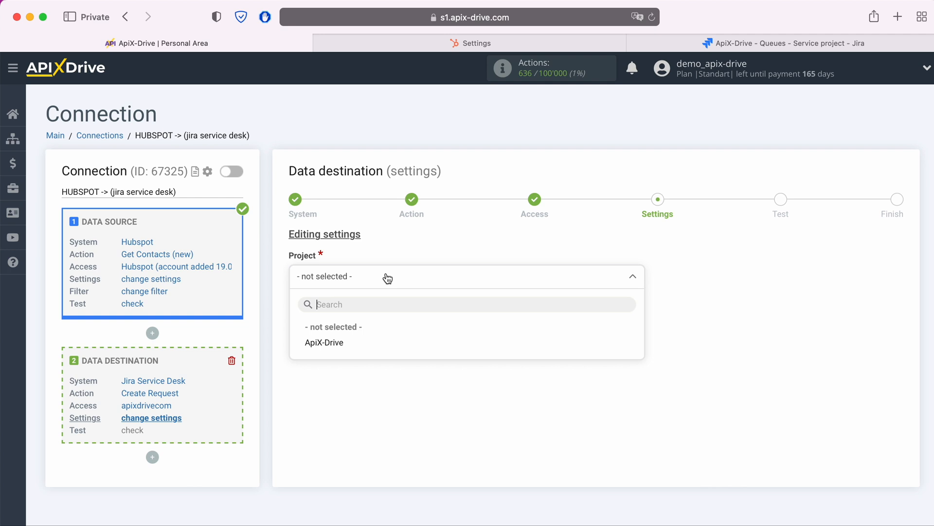
pyautogui.click(349, 340)
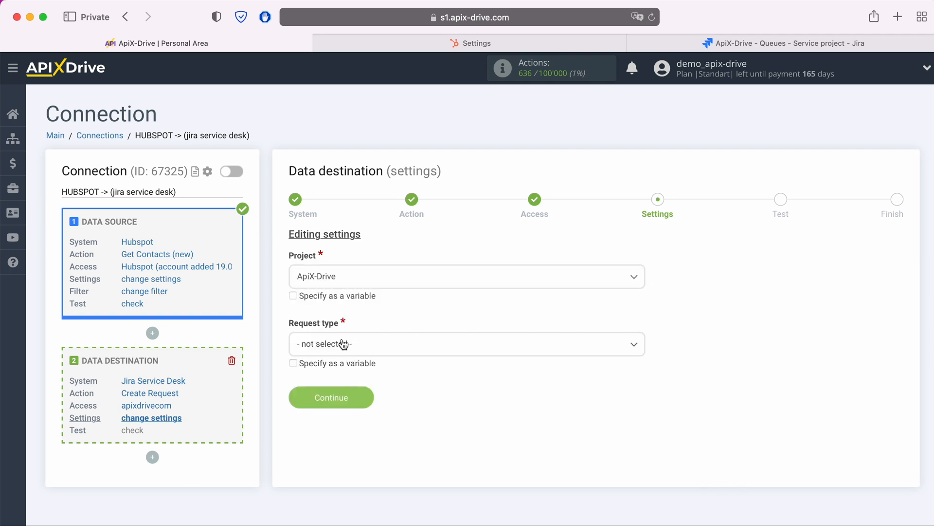
pyautogui.click(344, 344)
pyautogui.click(379, 410)
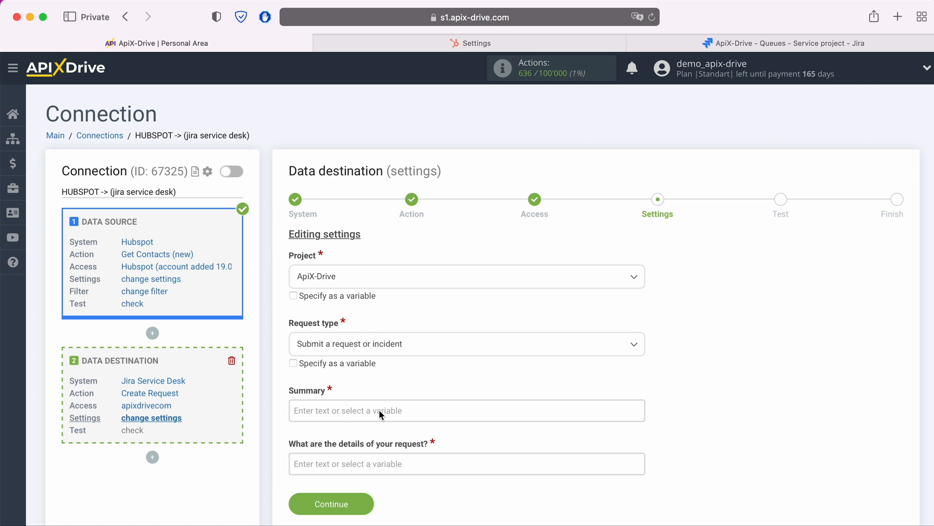
# - Insert the Hubspot First Name and Last Name variables into the request's Summary field
pyautogui.click(379, 410)
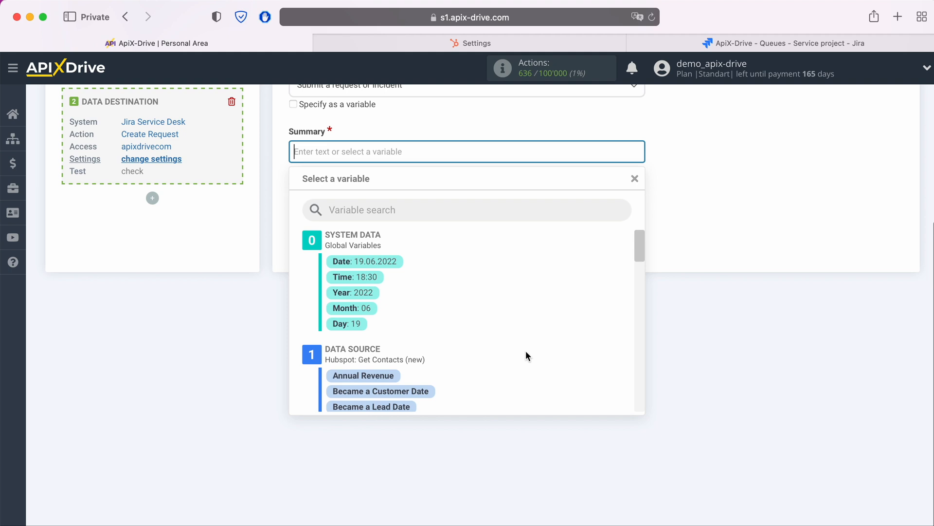
pyautogui.scroll(-5, 526, 352)
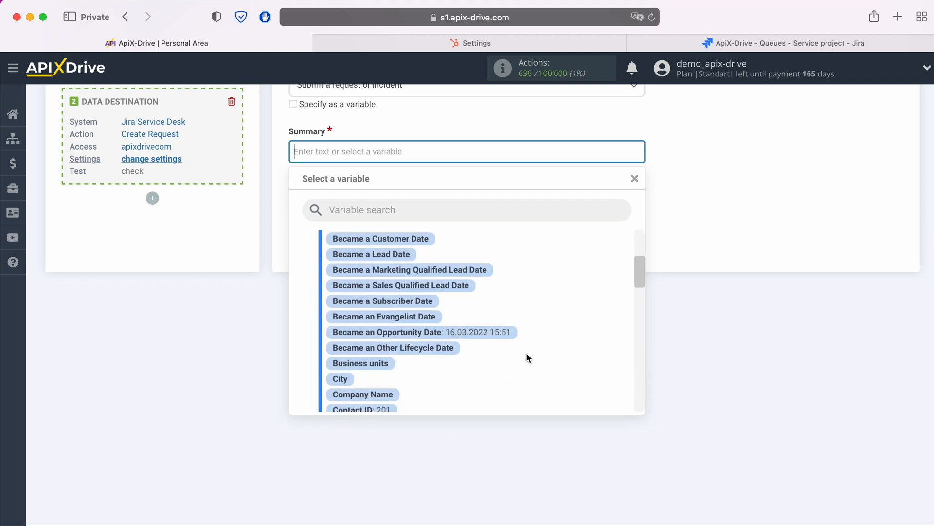
pyautogui.scroll(-5, 527, 358)
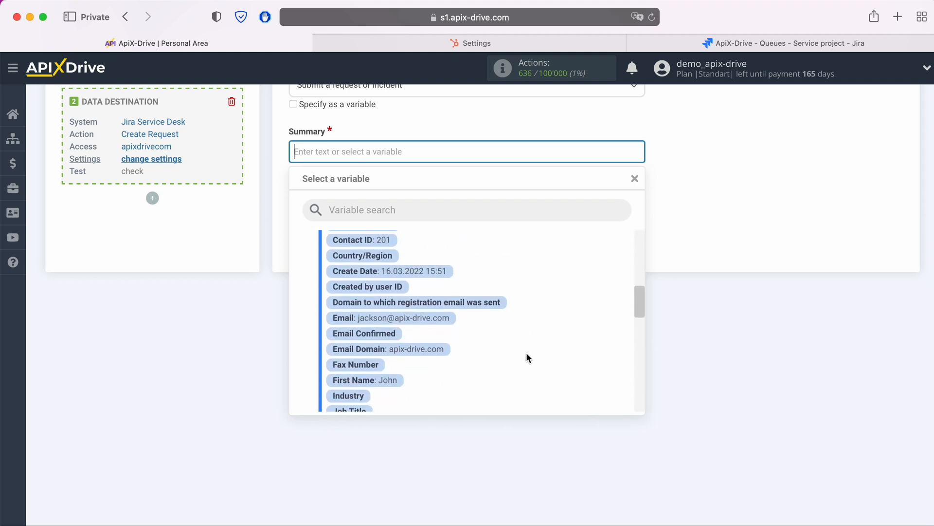
pyautogui.scroll(-4, 527, 353)
pyautogui.click(398, 319)
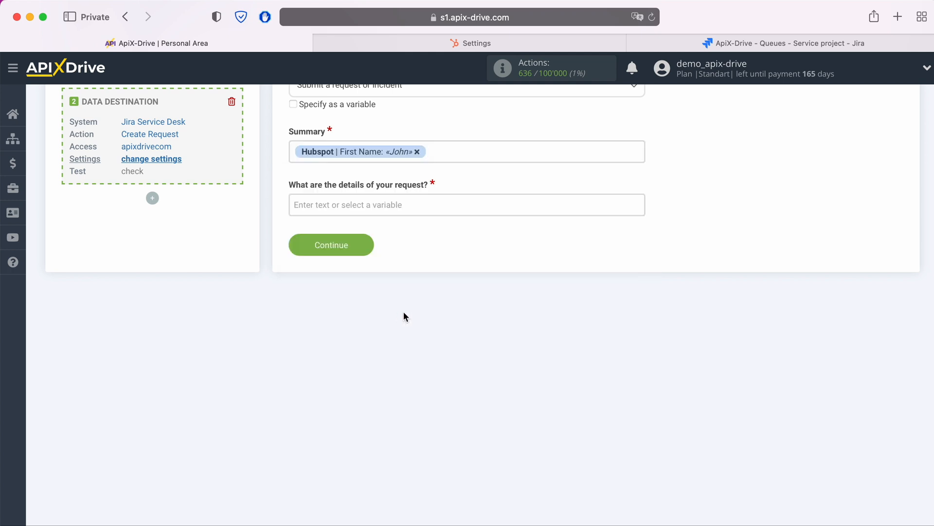
pyautogui.click(459, 151)
pyautogui.click(399, 378)
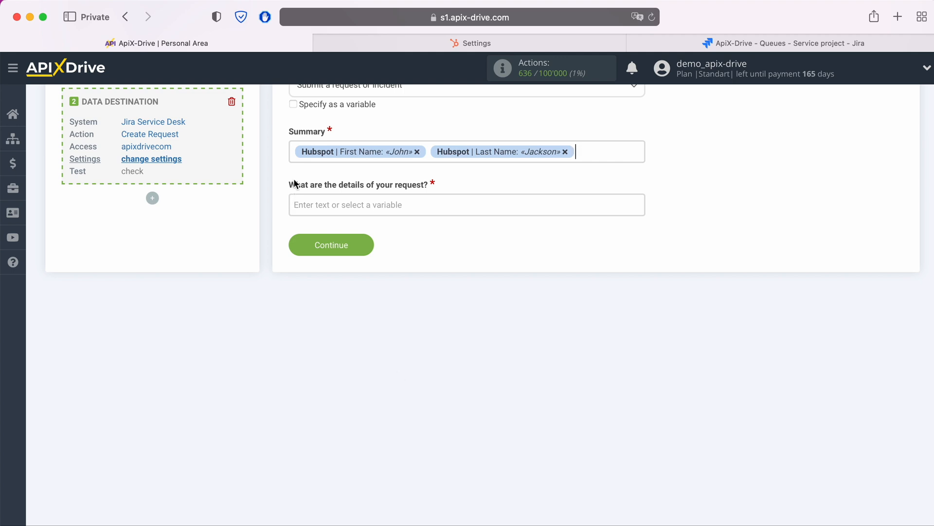
# - Add the text "New Contact from Hubspot" before the name variables in the Summary field
pyautogui.click(294, 152)
pyautogui.write('New Contact from ')
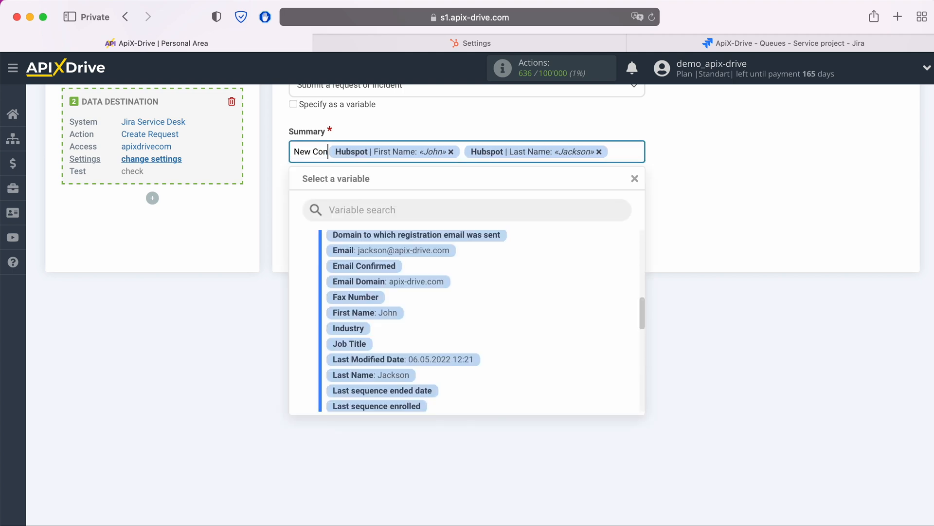
pyautogui.write('Hubspot')
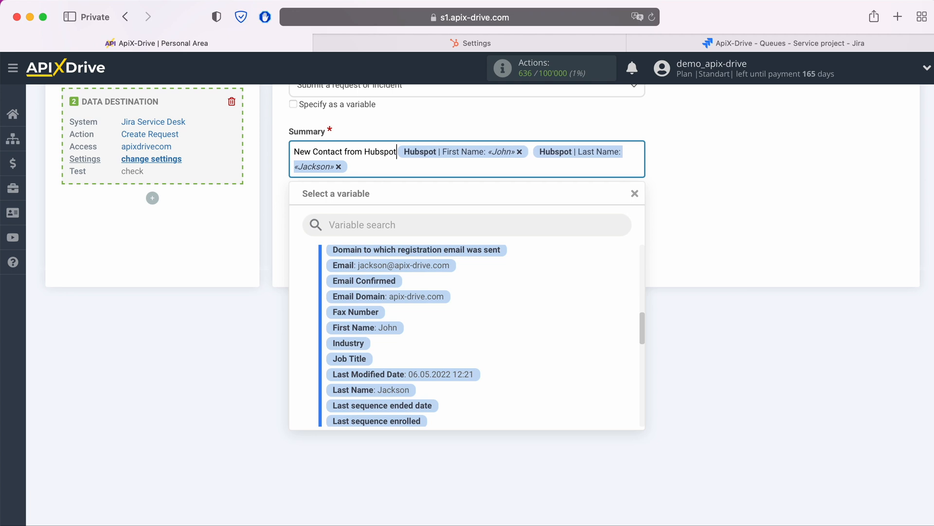
pyautogui.click(249, 222)
# - Fill the first line of the request details with the label "Name" and the Hubspot First Name and Last Name variables
pyautogui.click(321, 219)
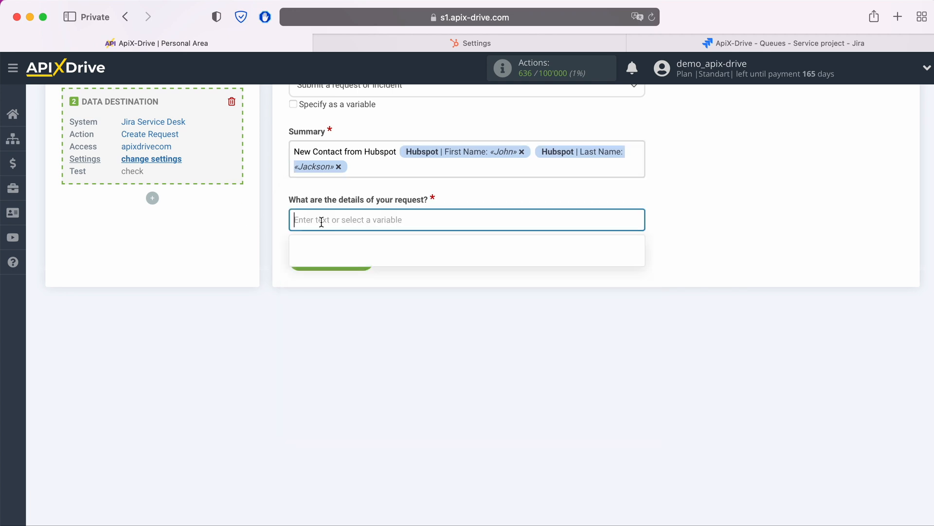
pyautogui.scroll(-10, 473, 386)
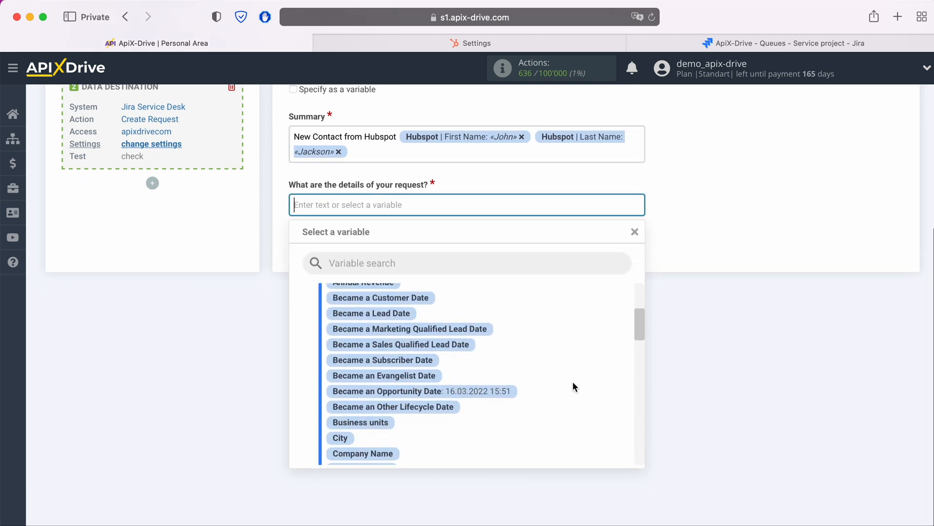
pyautogui.scroll(-5, 568, 382)
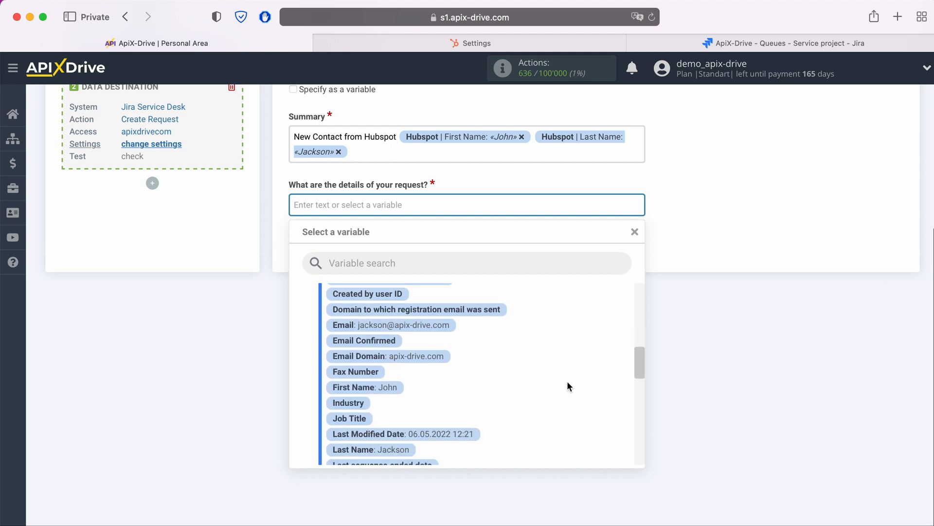
pyautogui.click(448, 204)
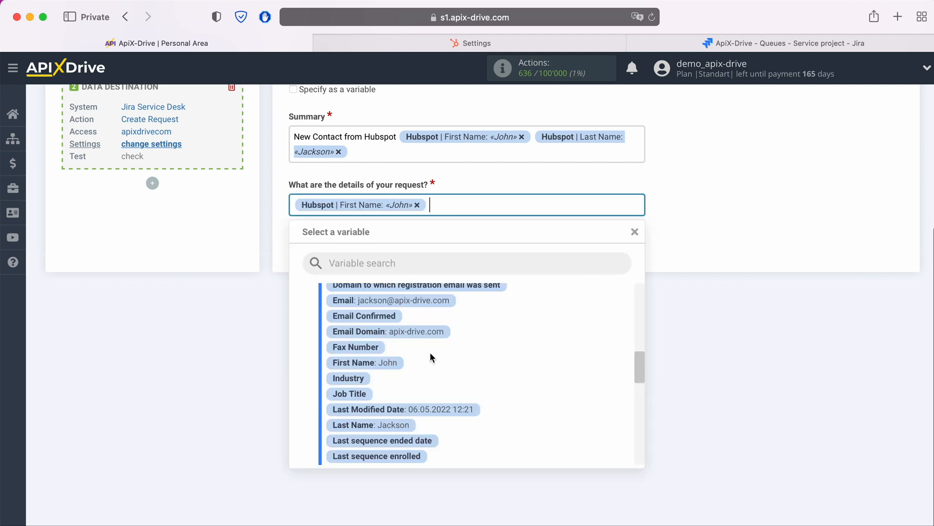
pyautogui.click(433, 428)
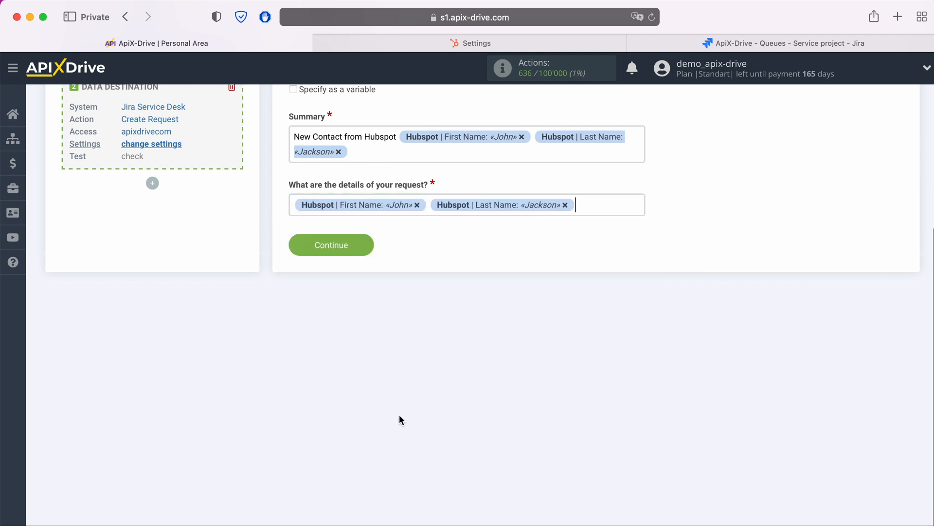
pyautogui.click(294, 205)
pyautogui.write('Name')
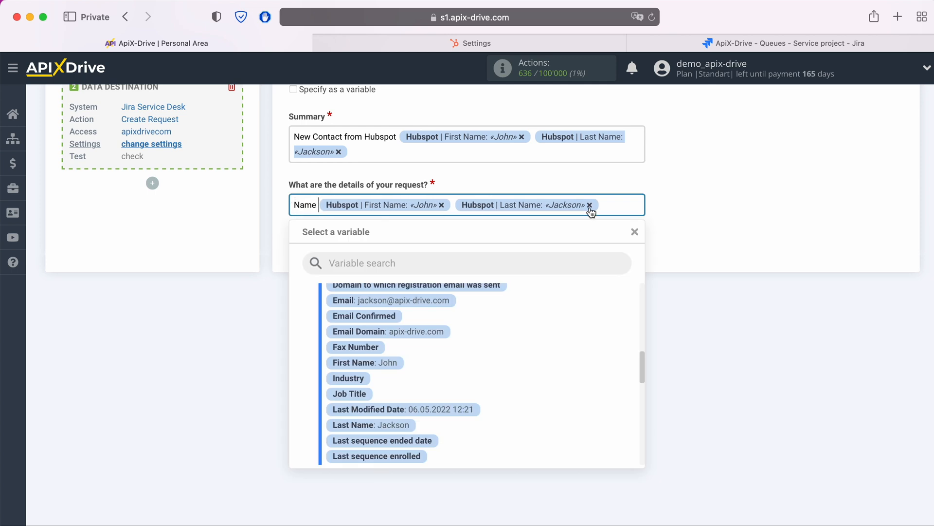
# - Add a second line to the request details with the label "Email" and the Hubspot Email variable
pyautogui.click(617, 205)
pyautogui.press('Return')
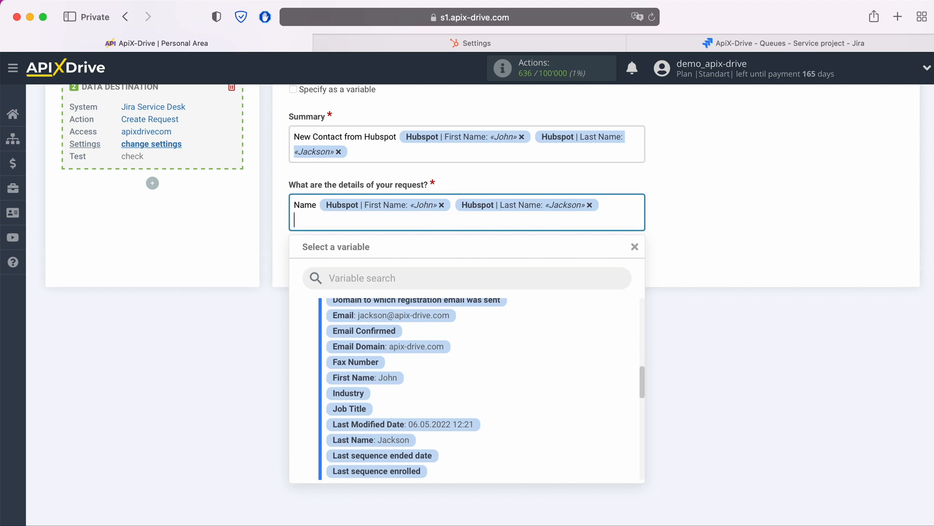
pyautogui.write('Email')
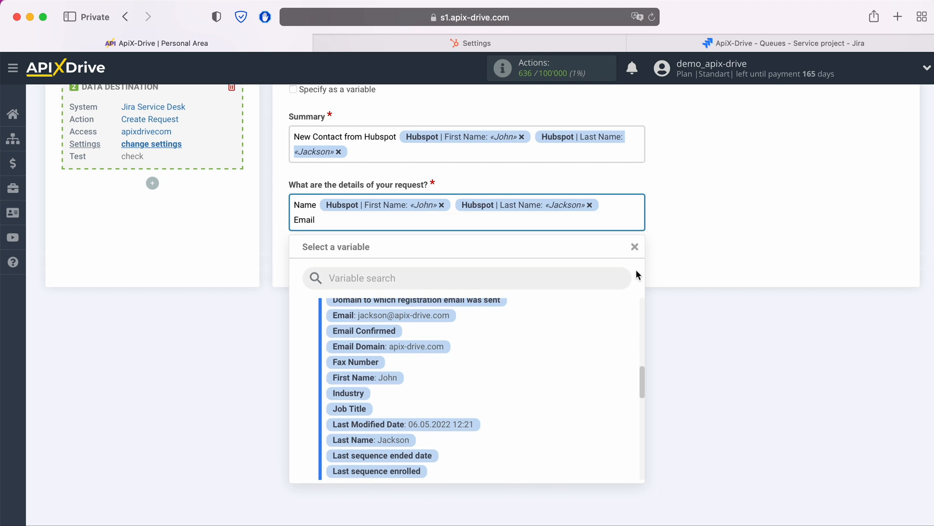
pyautogui.click(441, 316)
# - Add a "Phone" line to the request details containing the Hubspot Mobile Phone Number variable
pyautogui.press('Return')
pyautogui.write('Phone')
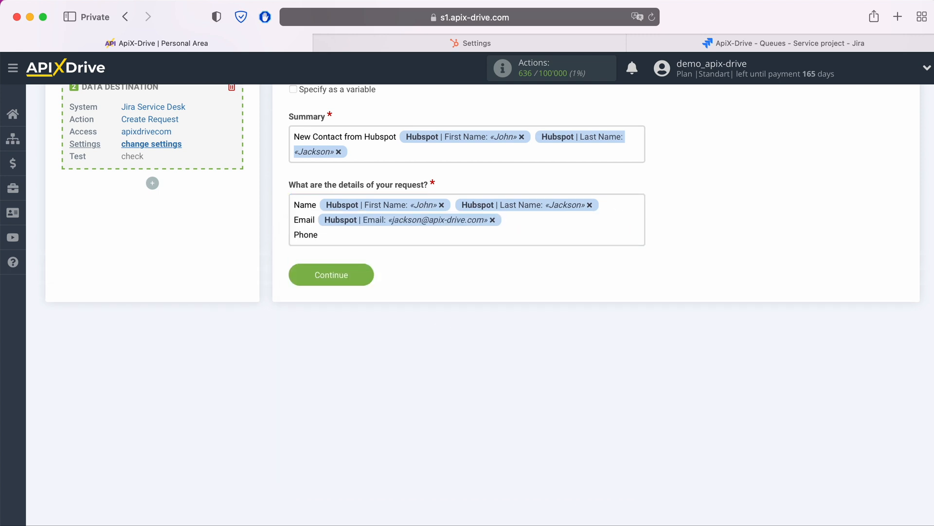
pyautogui.click(391, 243)
pyautogui.scroll(-5, 554, 388)
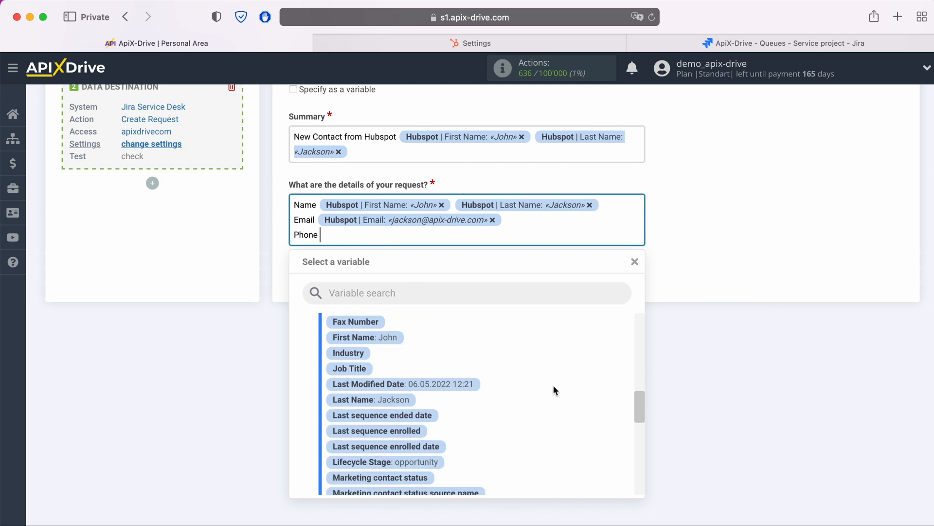
pyautogui.scroll(-2, 553, 386)
pyautogui.click(476, 451)
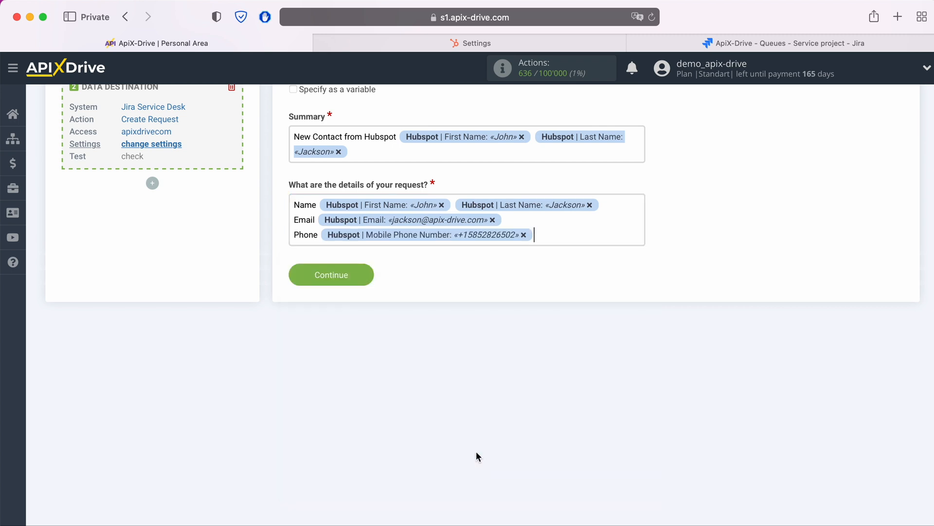
# - Add a "Web" line to the request details containing the Hubspot Email Domain variable
pyautogui.press('Return')
pyautogui.write('Web')
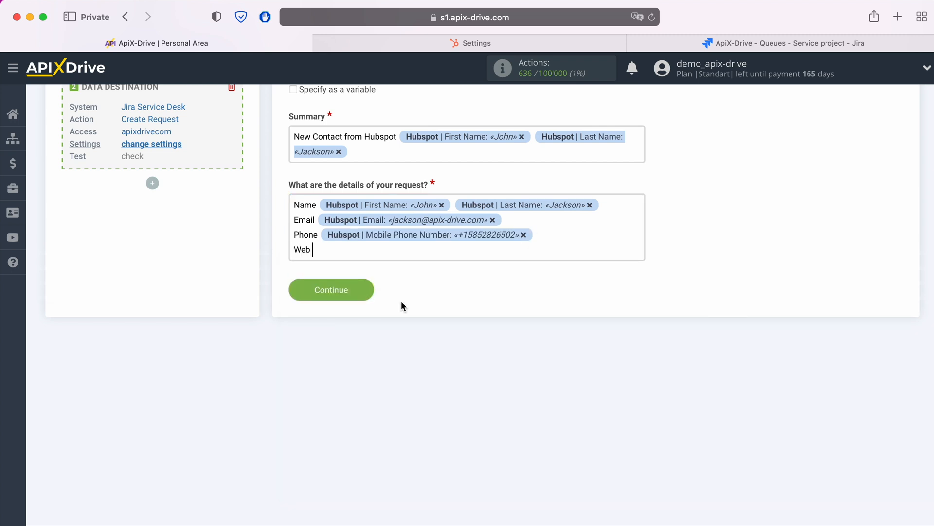
pyautogui.click(397, 250)
pyautogui.scroll(5, 528, 404)
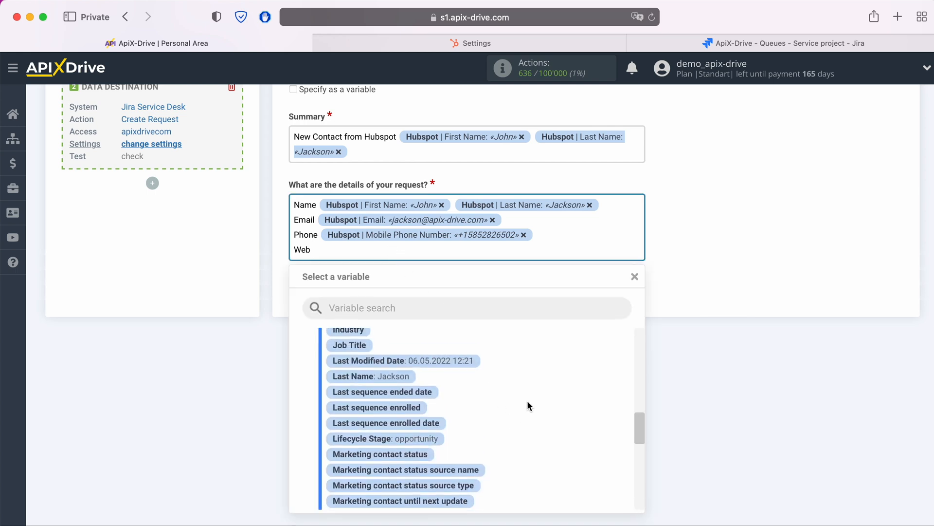
pyautogui.click(450, 394)
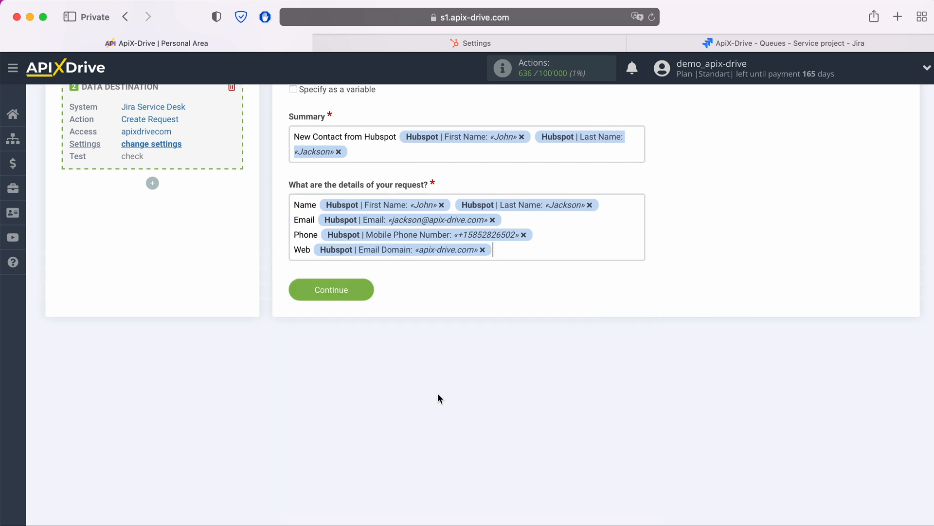
# - Add a "Date" line to the request details containing the Hubspot Create Date variable
pyautogui.press('Return')
pyautogui.write('Date')
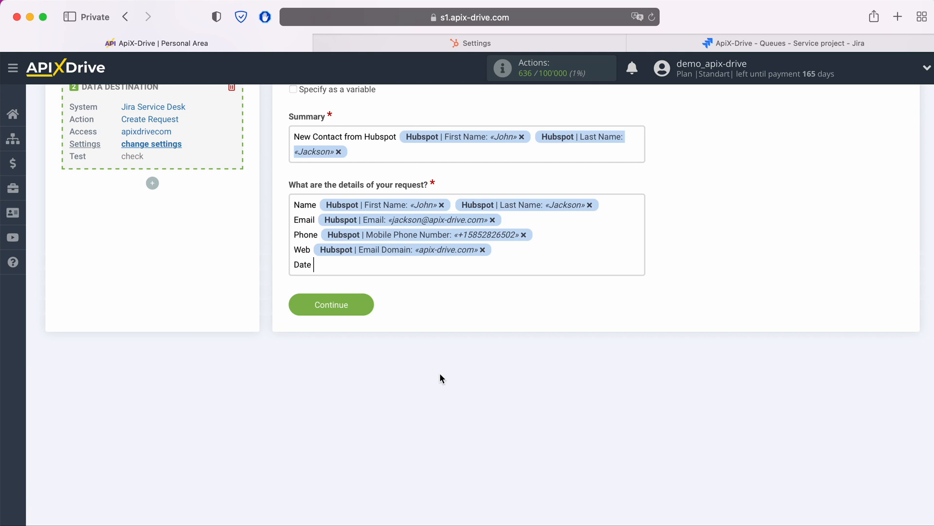
pyautogui.click(423, 266)
pyautogui.scroll(3, 489, 472)
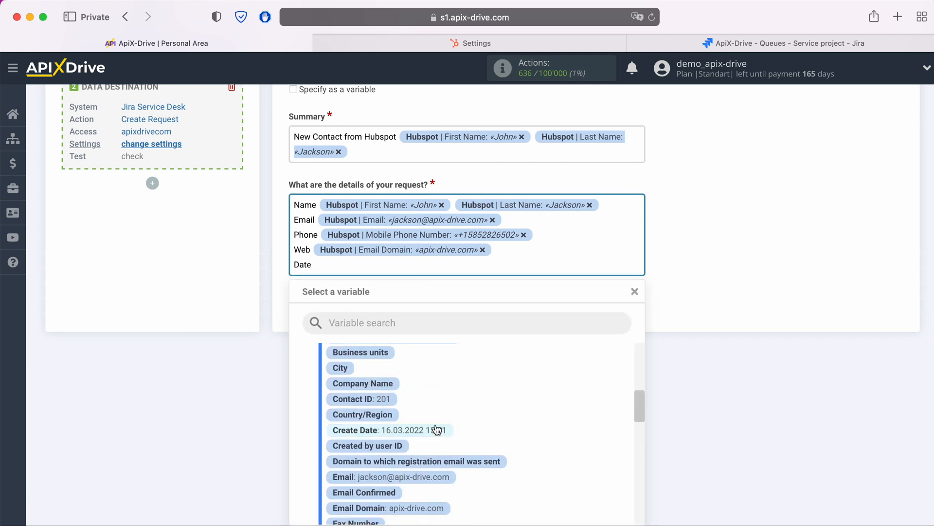
pyautogui.click(436, 426)
pyautogui.scroll(5, 437, 430)
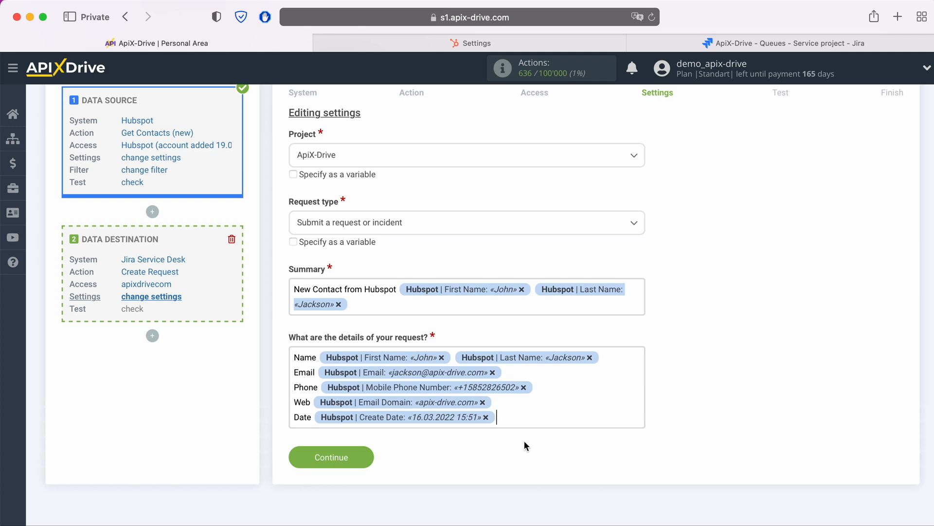
# - Accept the request field settings and send the test data to Jira Service Desk
pyautogui.click(366, 454)
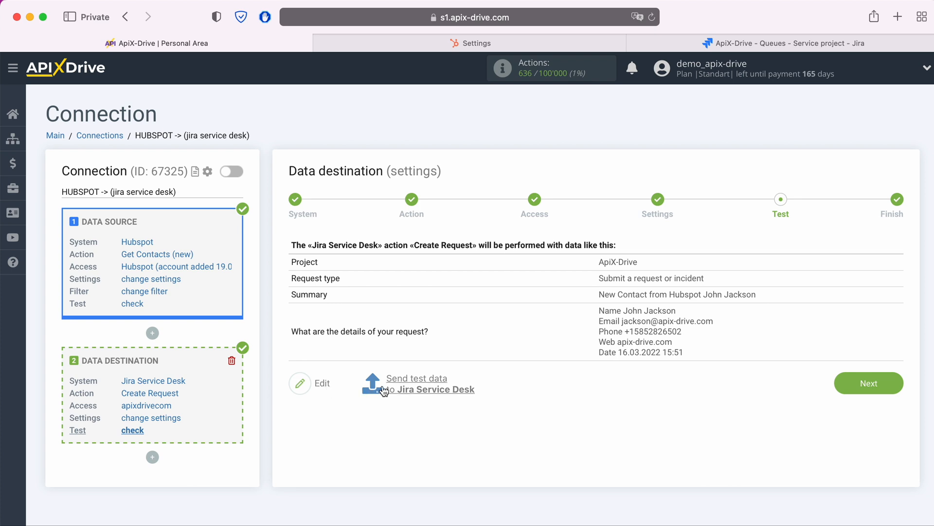
pyautogui.click(416, 380)
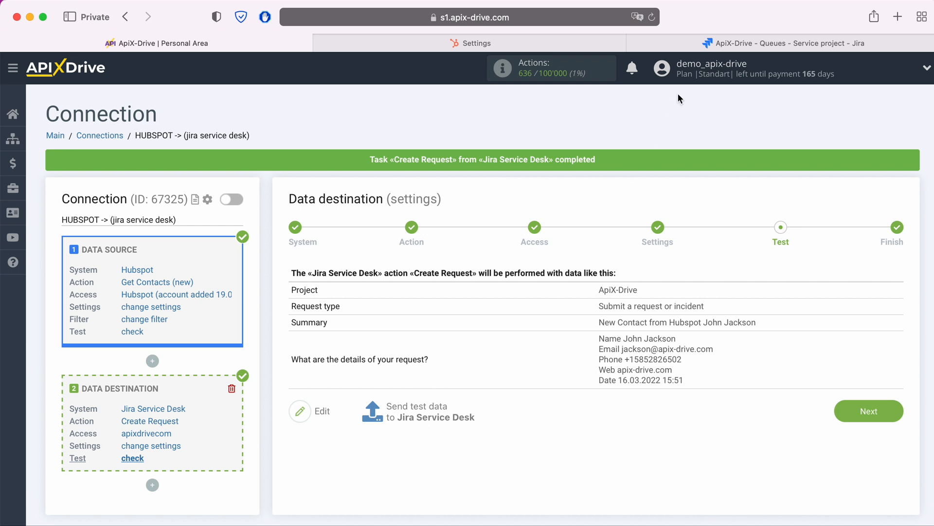
# - Switch to Jira, refresh the All open queue and open the new Hubspot contact request to check its details
pyautogui.click(711, 47)
pyautogui.click(651, 17)
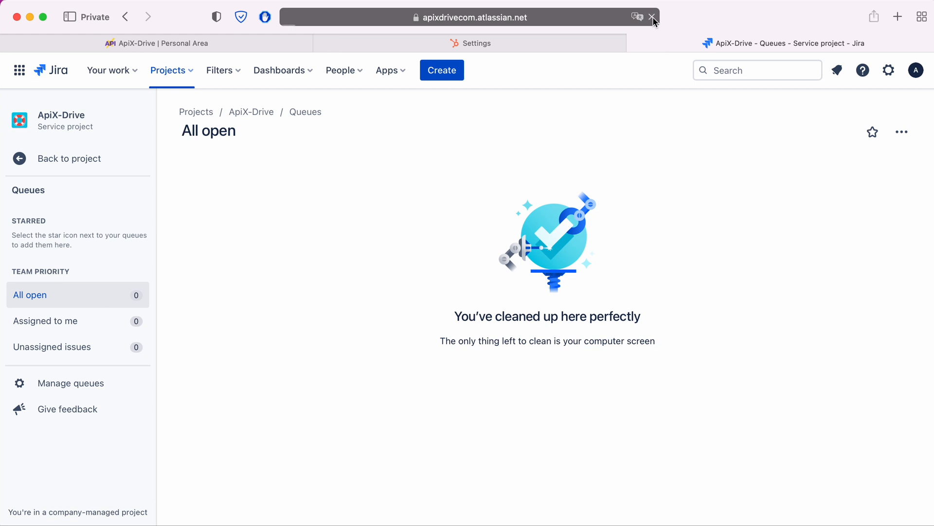
pyautogui.click(369, 205)
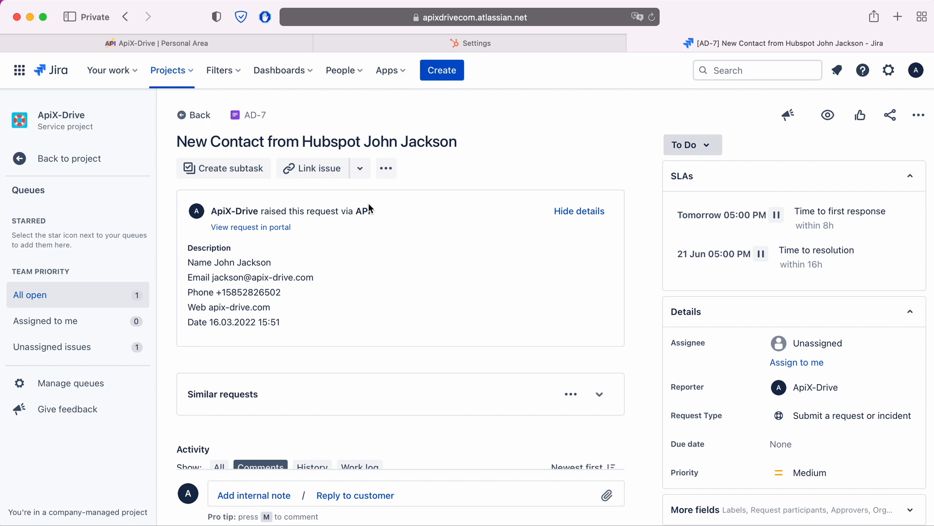
# - Return to ApiX-Drive, complete the data destination setup and enable auto-update for the connection
pyautogui.click(226, 44)
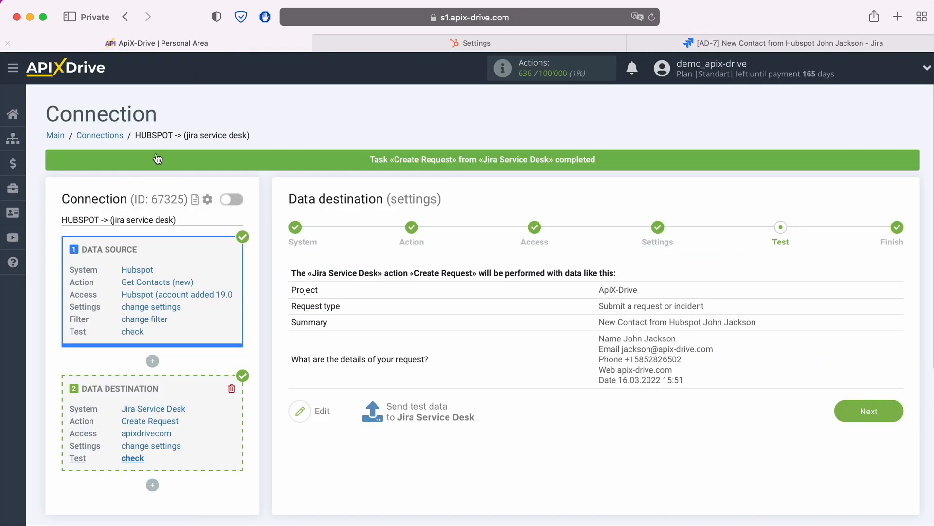
pyautogui.click(899, 411)
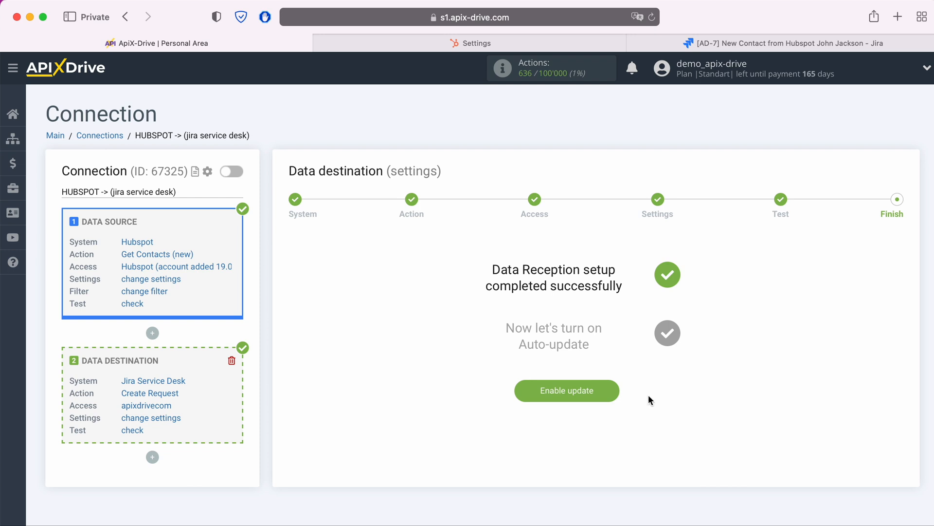
pyautogui.click(615, 391)
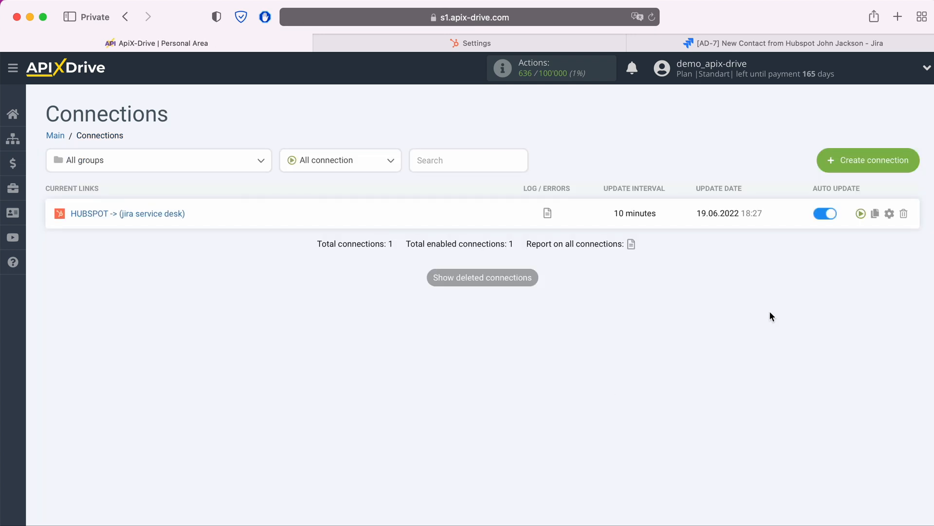
# - Set the update interval of the HUBSPOT -> (jira service desk) connection to 5 minutes and save it
pyautogui.click(889, 213)
pyautogui.click(534, 306)
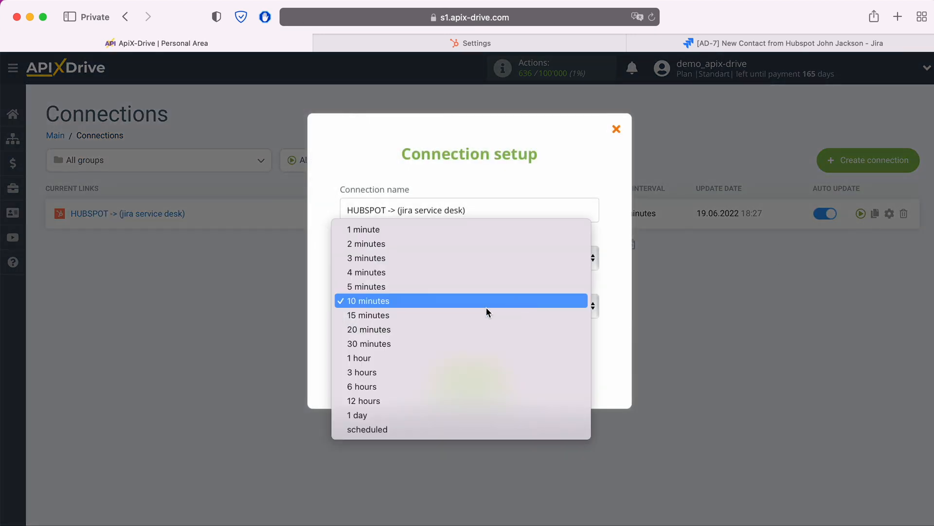
pyautogui.click(446, 288)
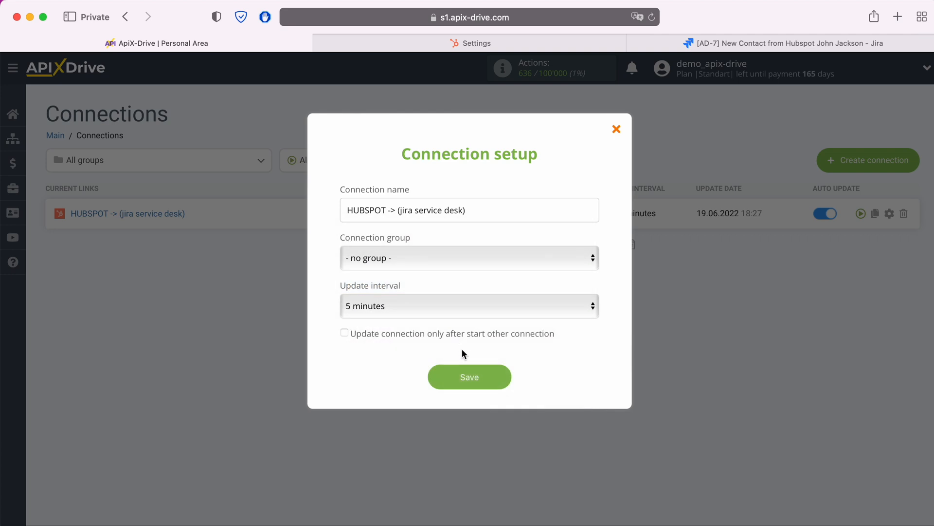
pyautogui.click(498, 380)
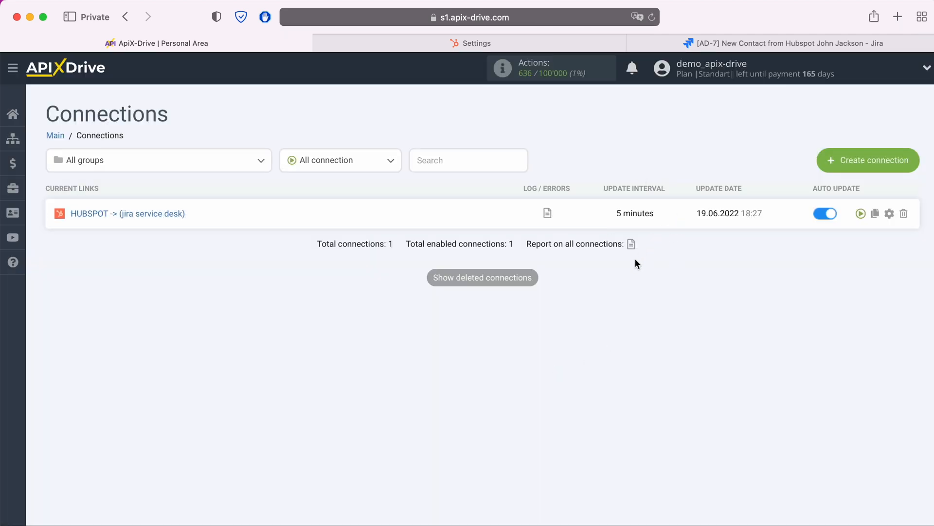